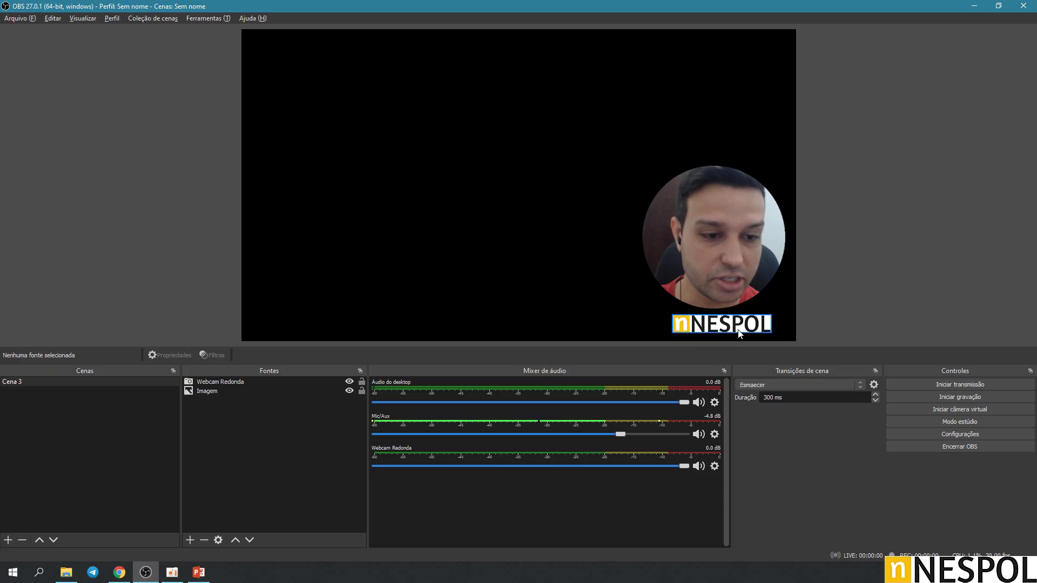
# Step: Nudge the NESPOL logo slightly down on the canvas and remove the existing "Webcam Redonda" source from the scene
pyautogui.click(732, 323)
pyautogui.moveTo(733, 323); pyautogui.dragTo(737, 331)
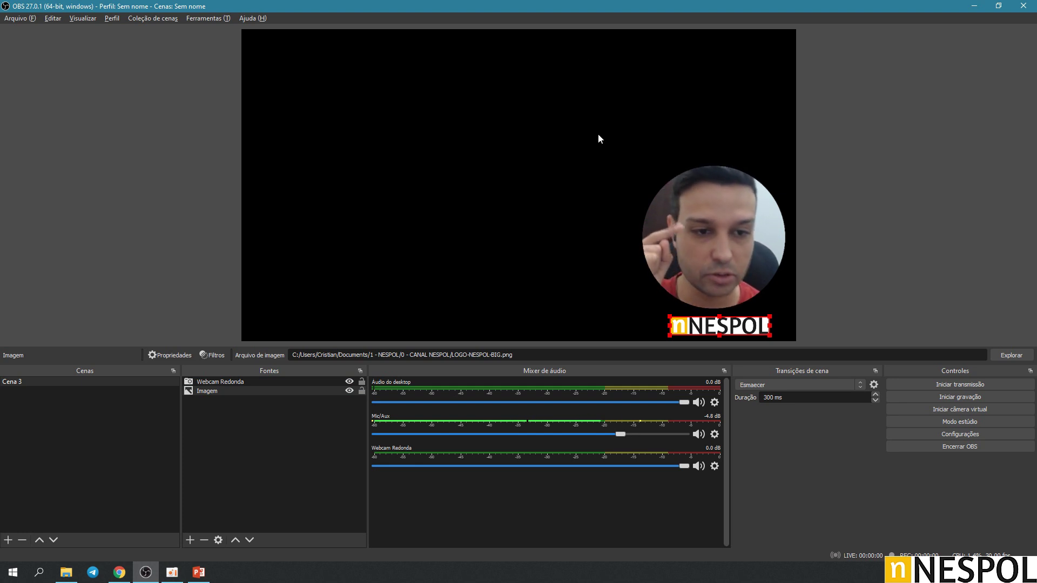
pyautogui.click(235, 381)
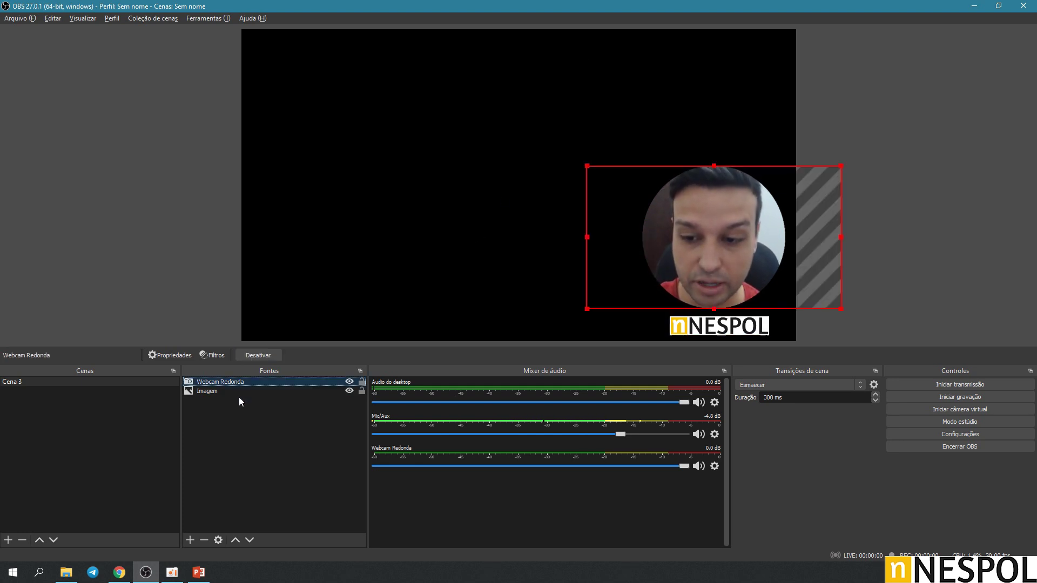
pyautogui.press('Delete')
pyautogui.click(545, 299)
# Step: Shift the NESPOL logo image farther right, closer to the lower-right corner of the canvas
pyautogui.click(235, 381)
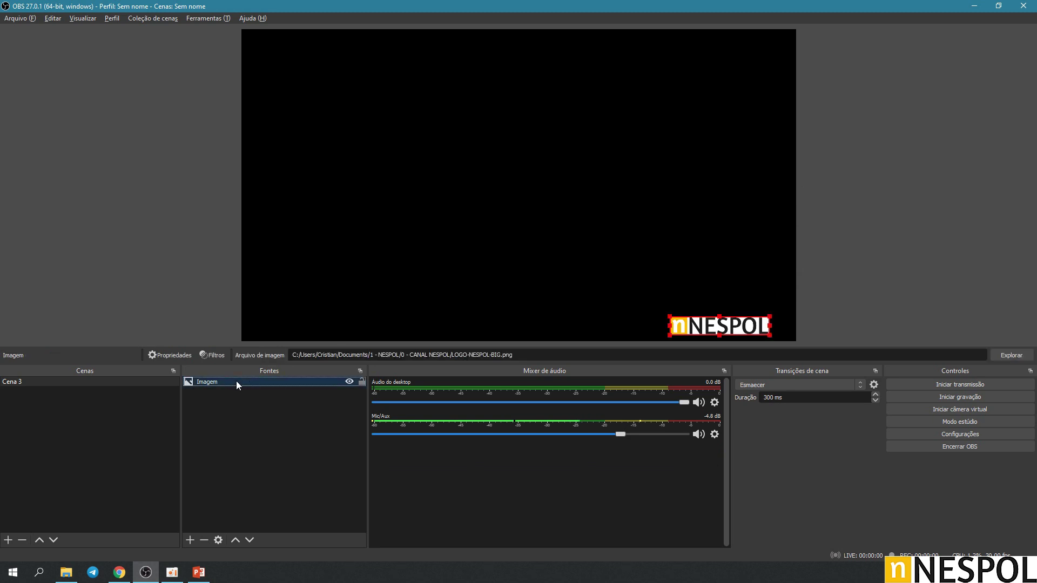
pyautogui.press('Delete')
pyautogui.click(566, 301)
pyautogui.click(314, 450)
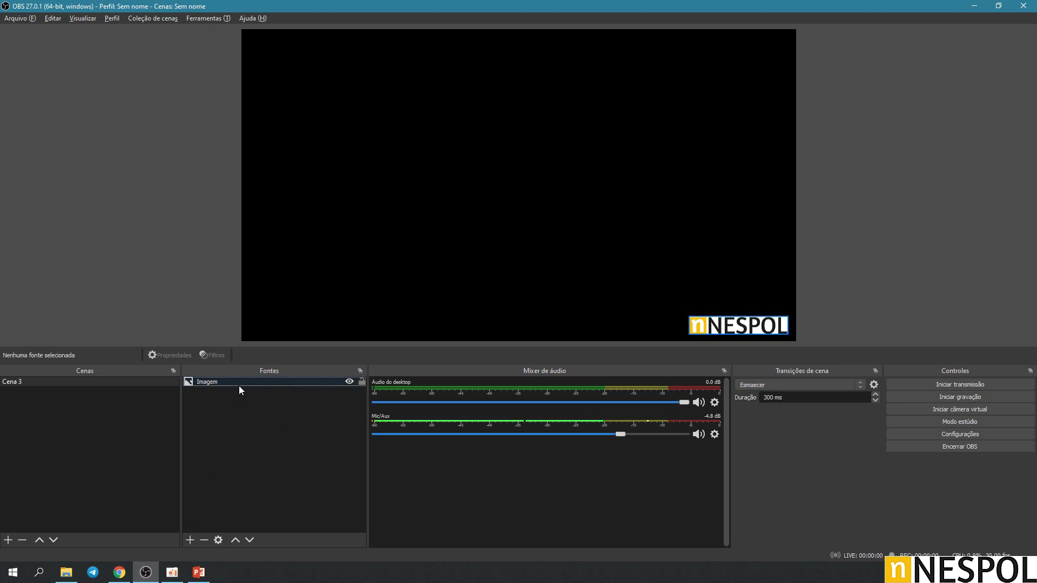
# Step: Add a video capture device source named "Webcam Redonda" that uses the HD Pro Webcam C920 with default settings
pyautogui.click(193, 539)
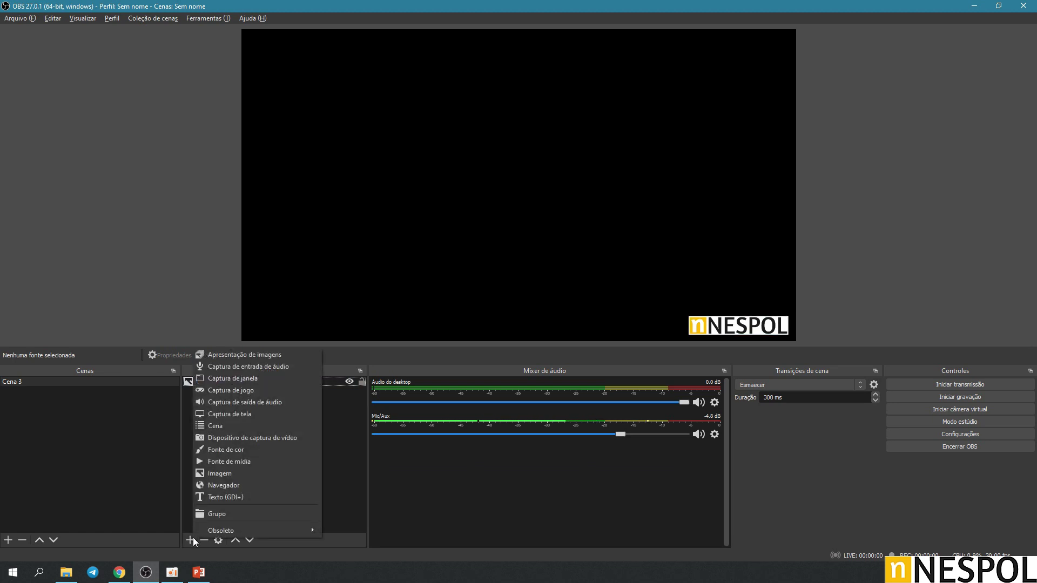
pyautogui.click(312, 437)
pyautogui.write('Web')
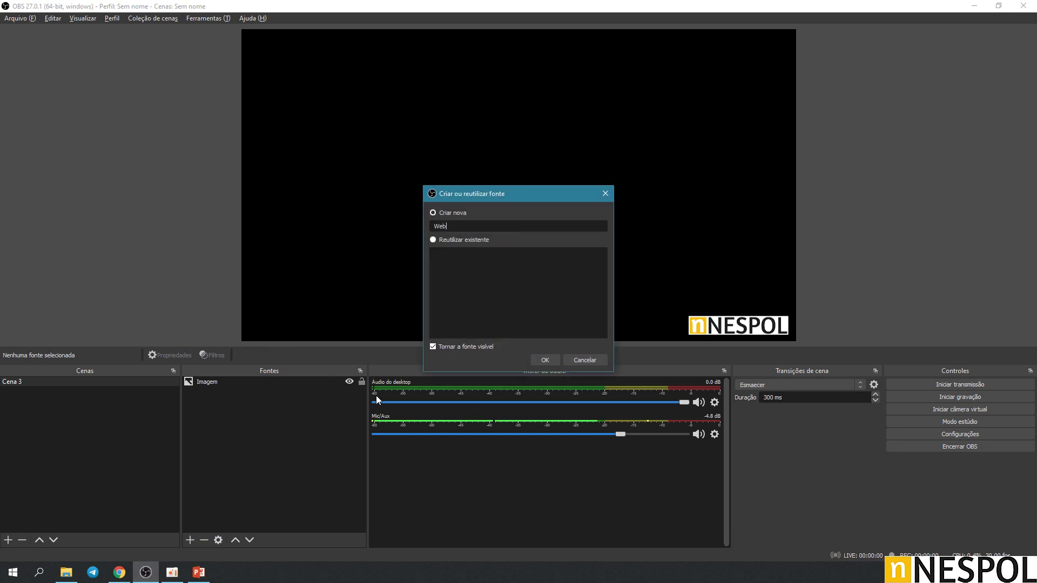
pyautogui.write('cam Redonda')
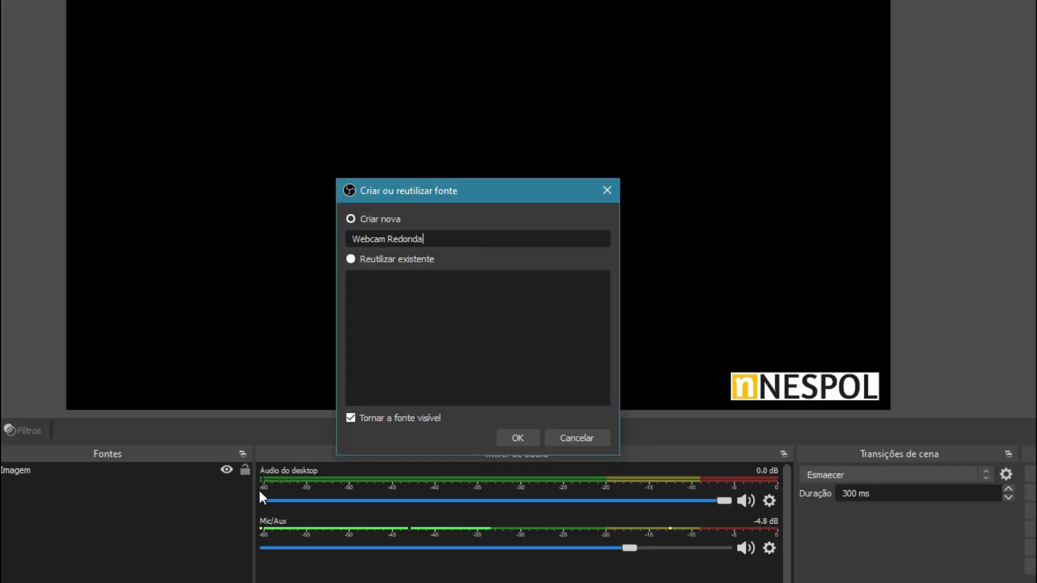
pyautogui.click(518, 438)
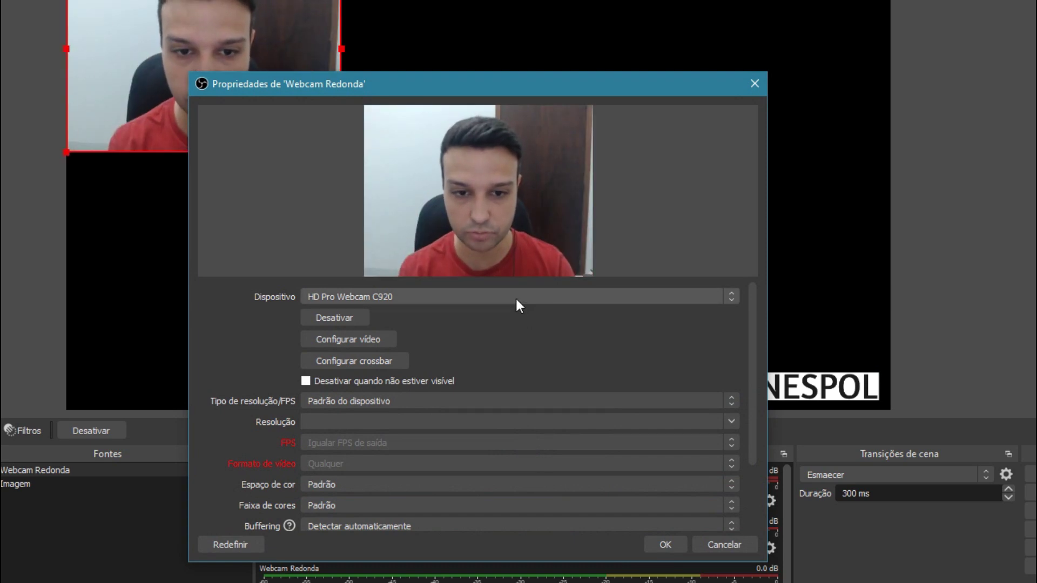
pyautogui.scroll(-3, 567, 399)
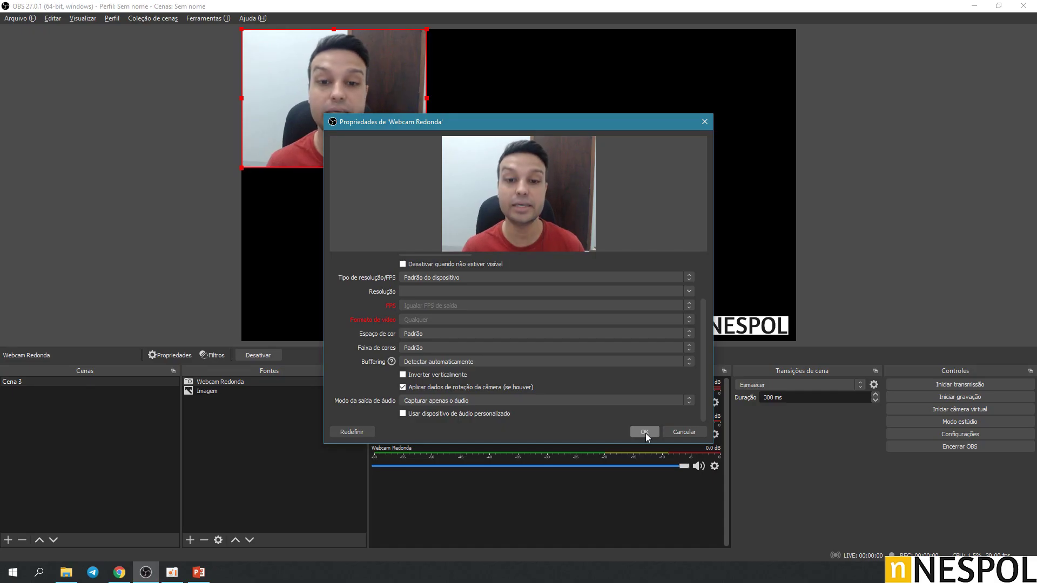
pyautogui.click(665, 544)
# Step: Scale the webcam source down slightly and place it just above the logo in the canvas's lower-right area
pyautogui.moveTo(404, 129); pyautogui.dragTo(620, 238)
pyautogui.moveTo(571, 206); pyautogui.dragTo(734, 271)
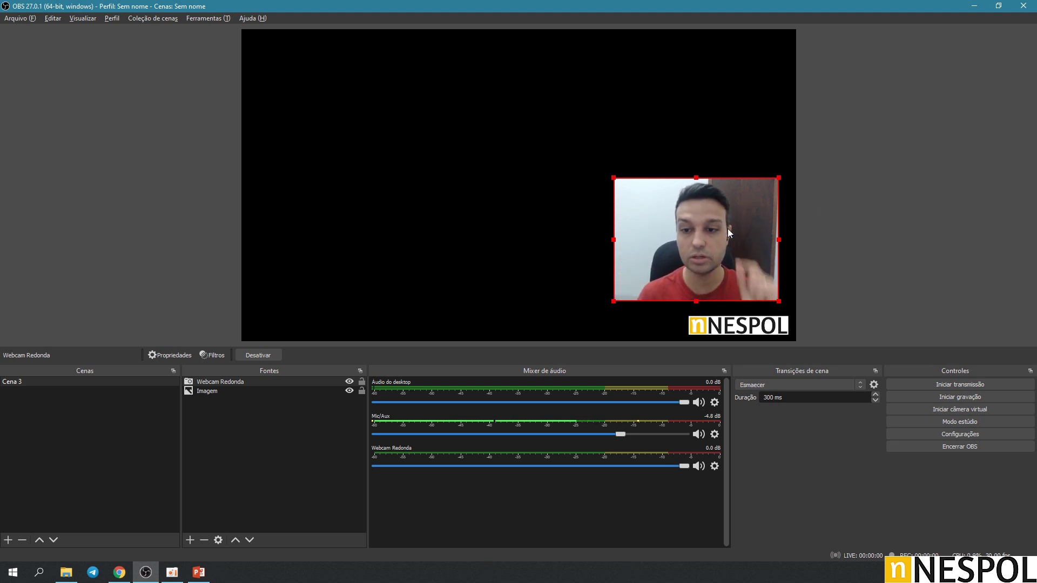
# Step: Add a "Máscara/mistura de imagem" effect filter named "Imagem Circulo" to the Webcam Redonda source
pyautogui.rightClick(692, 211)
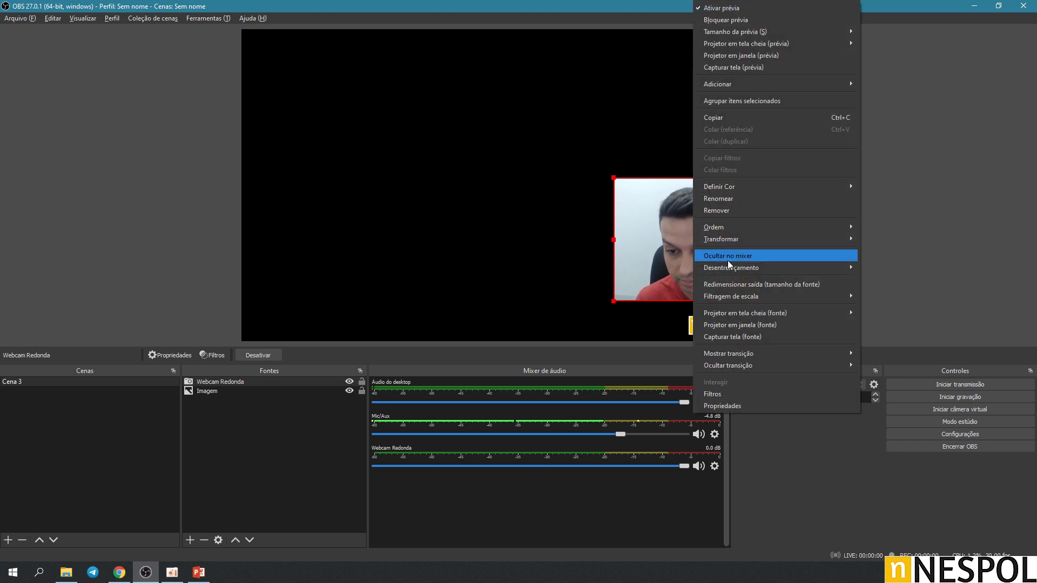
pyautogui.click(205, 385)
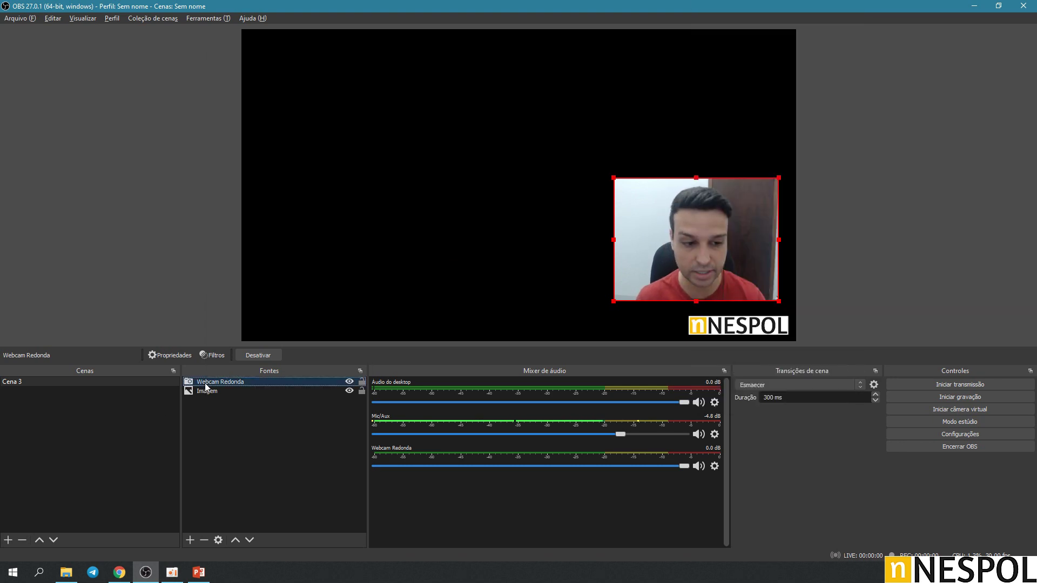
pyautogui.rightClick(205, 386)
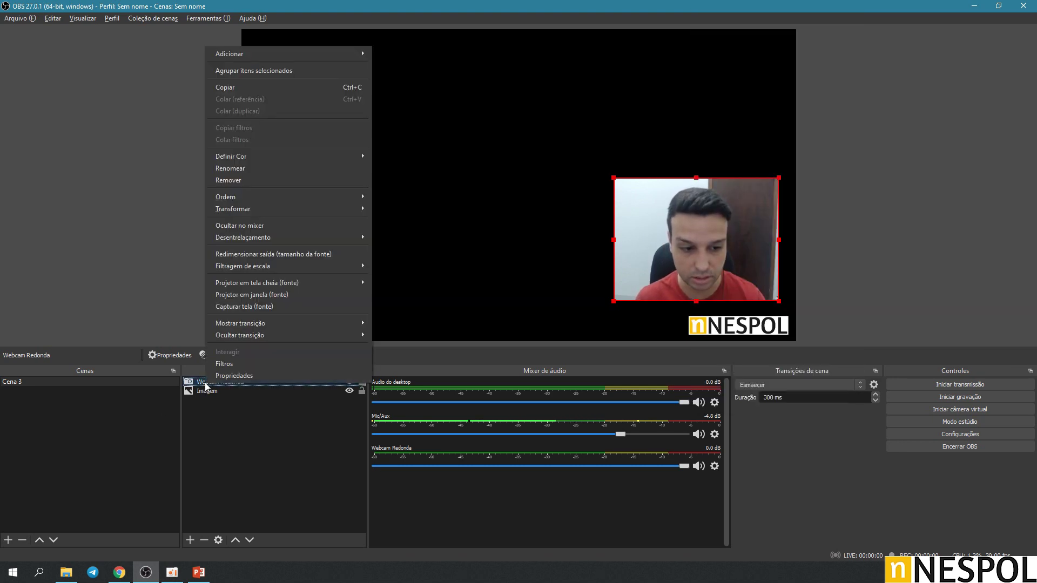
pyautogui.click(255, 365)
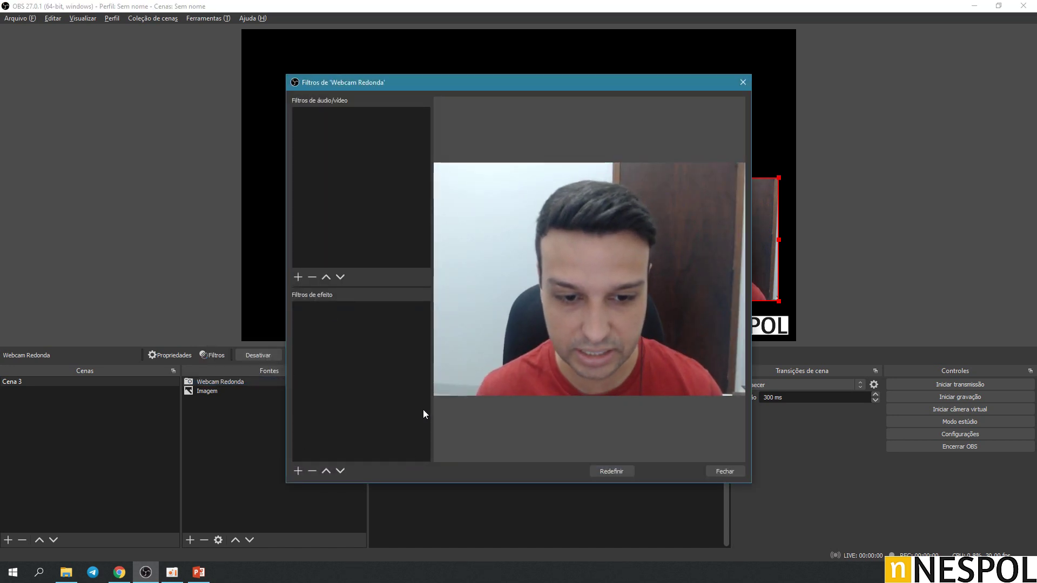
pyautogui.click(298, 471)
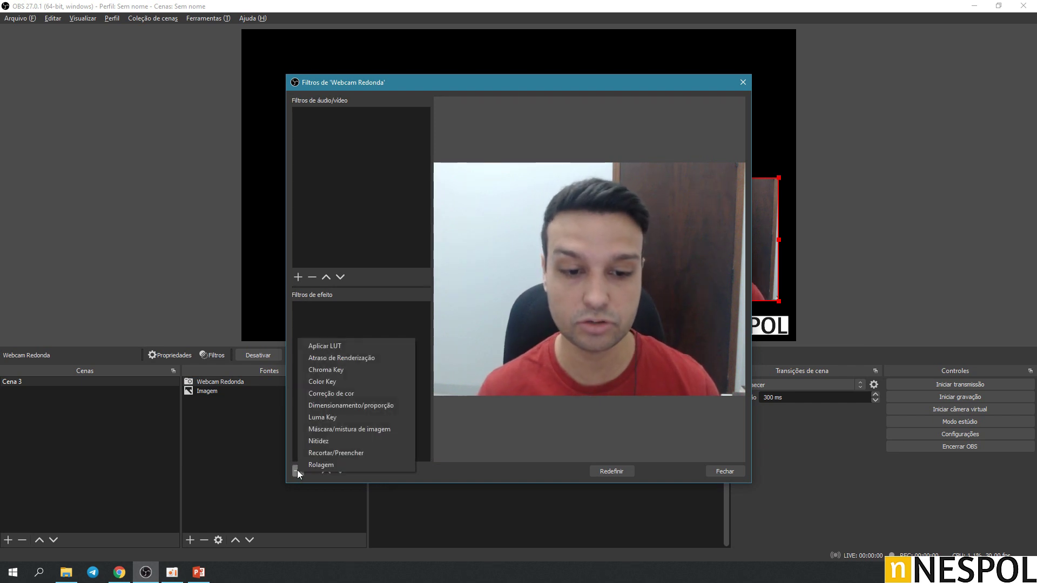
pyautogui.click(374, 428)
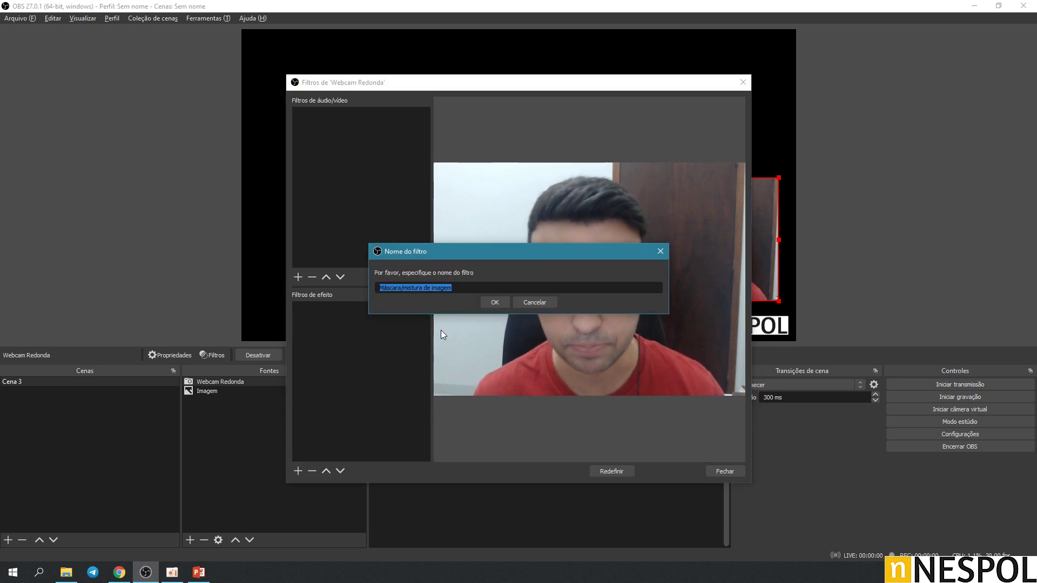
pyautogui.press('BackSpace')
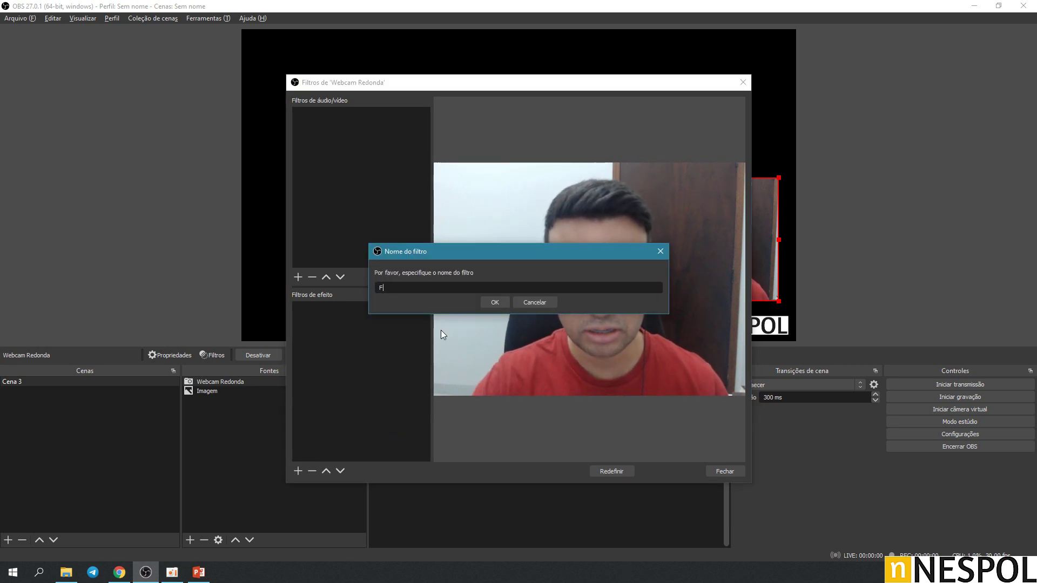
pyautogui.write('Imagem Circulo')
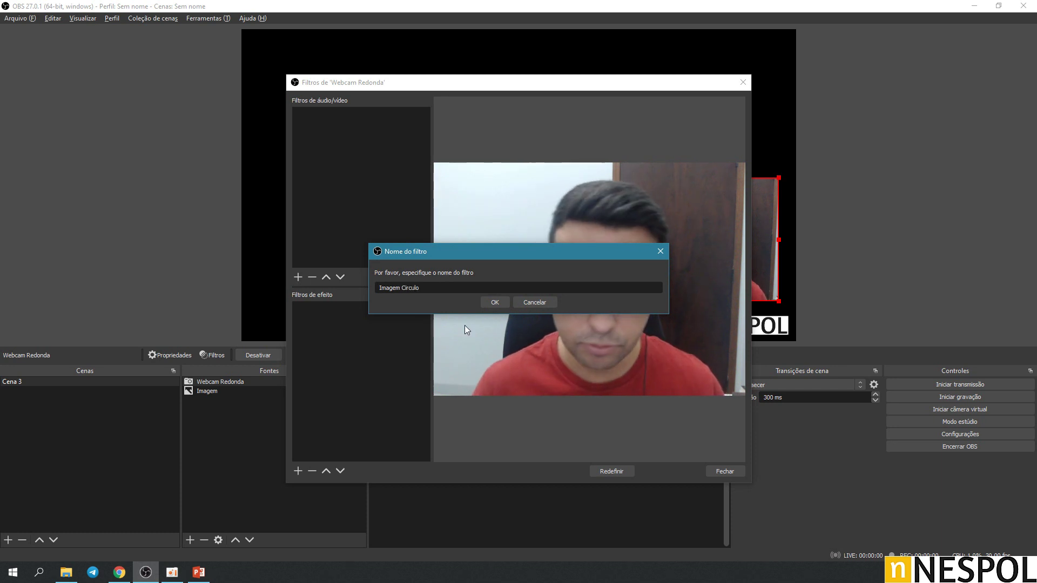
pyautogui.click(491, 302)
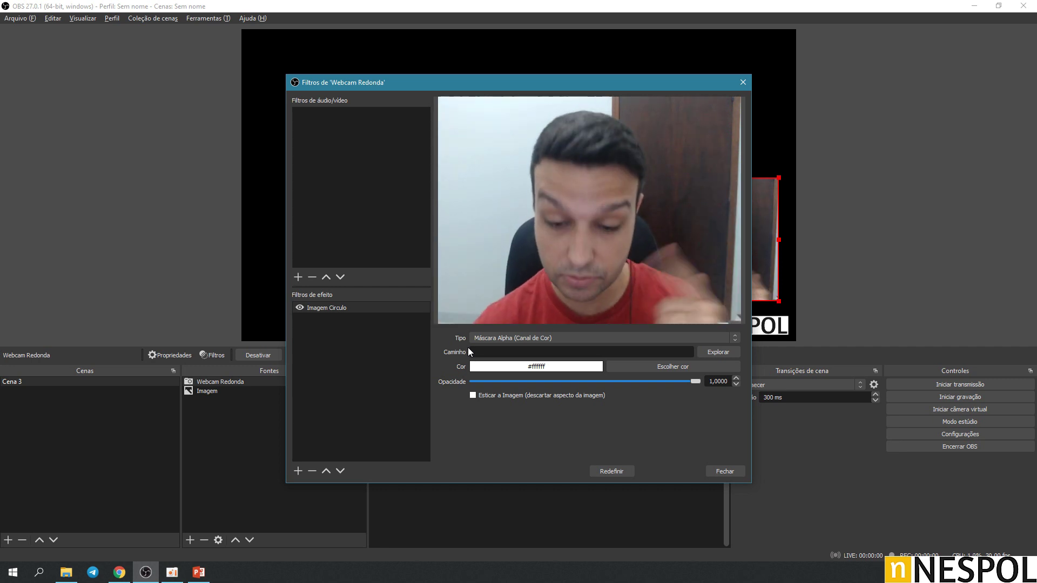
# Step: Load circulo-webcam-obs.jpg from the desktop as the filter's mask image, and shift the masked webcam slightly right on the canvas
pyautogui.click(720, 354)
pyautogui.click(431, 194)
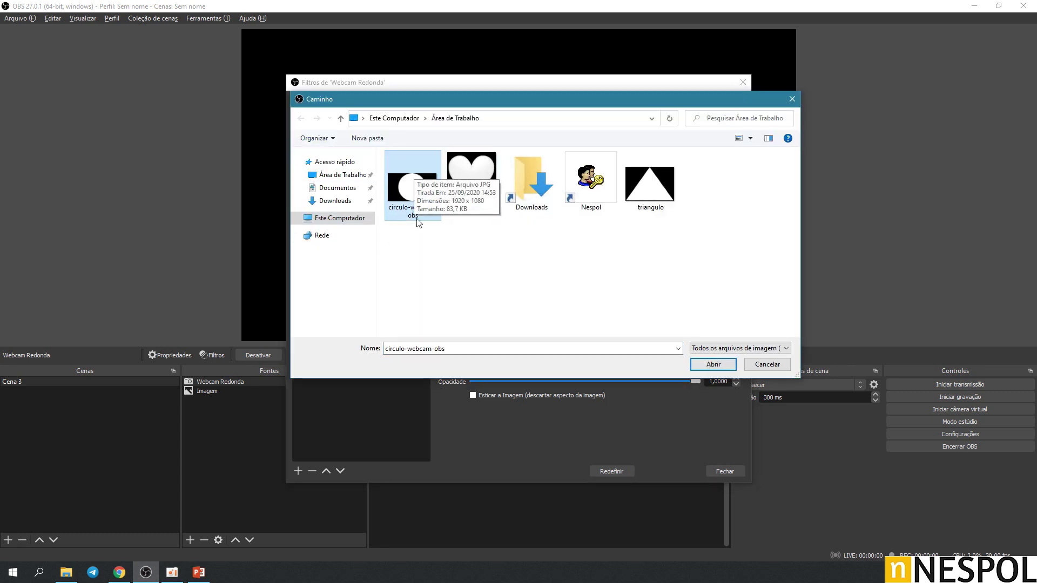
pyautogui.click(462, 195)
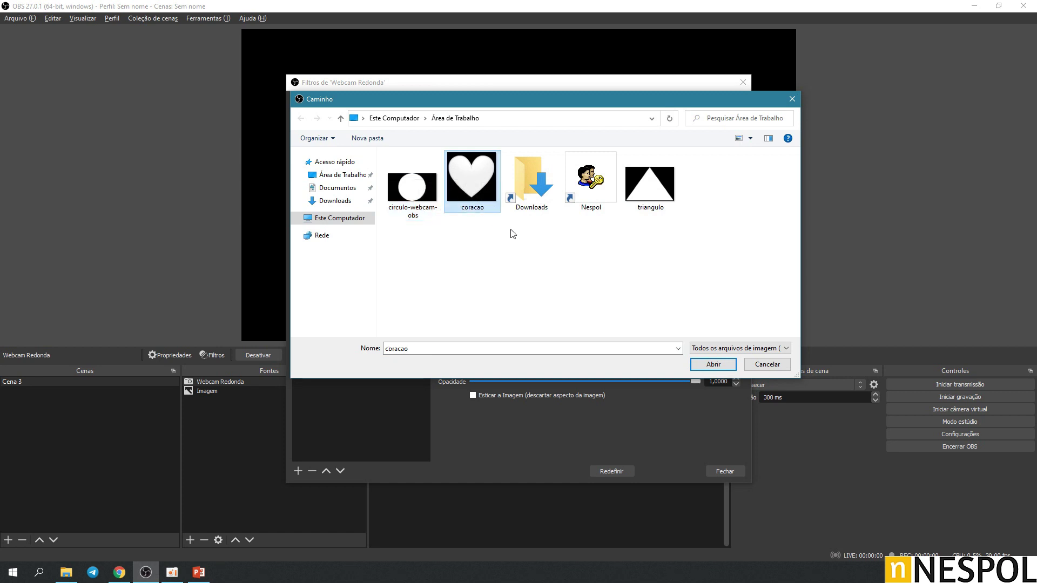
pyautogui.click(431, 200)
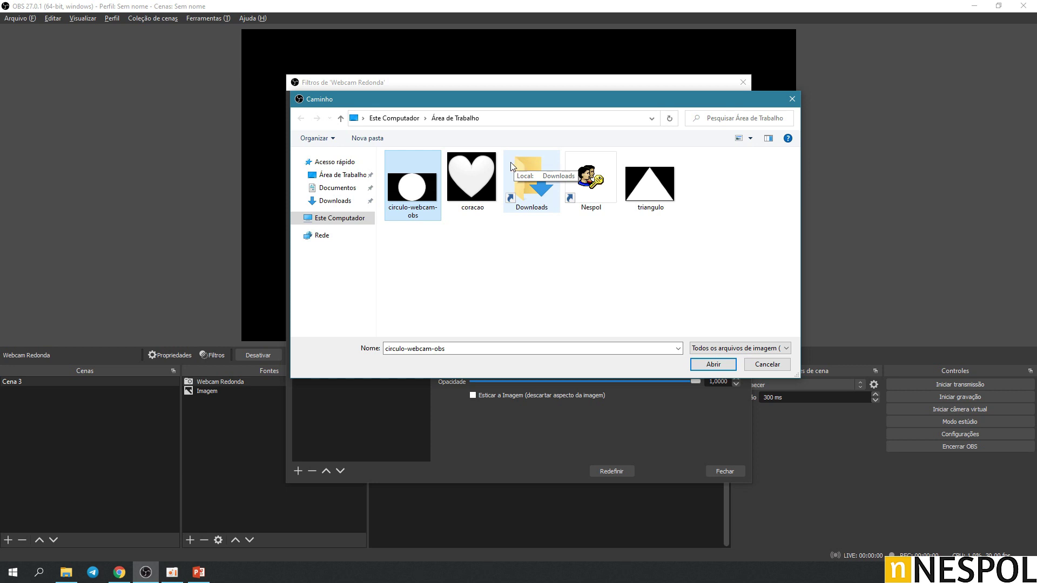
pyautogui.doubleClick(421, 196)
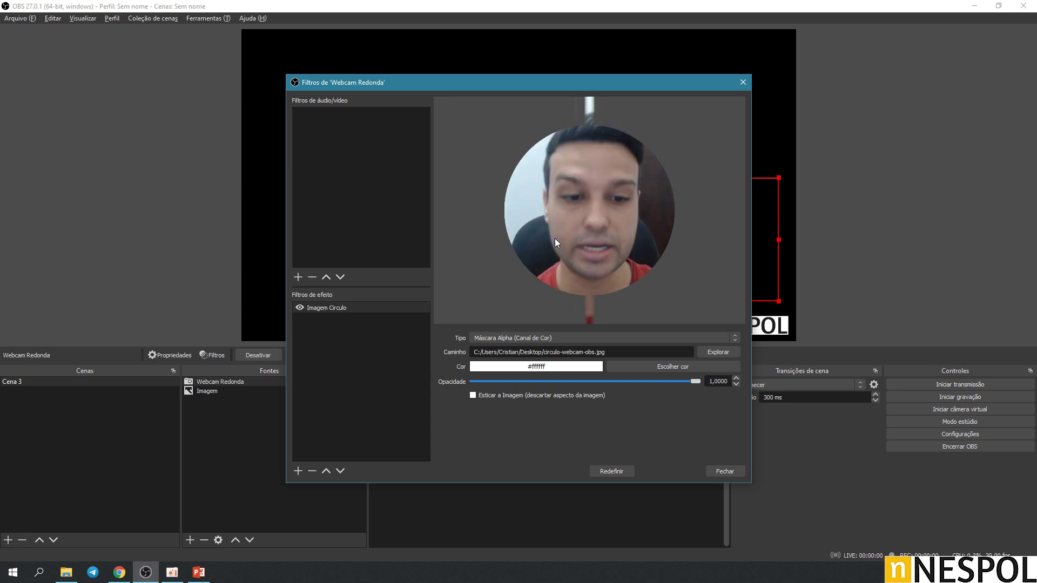
pyautogui.click(720, 472)
pyautogui.moveTo(730, 234); pyautogui.dragTo(760, 230)
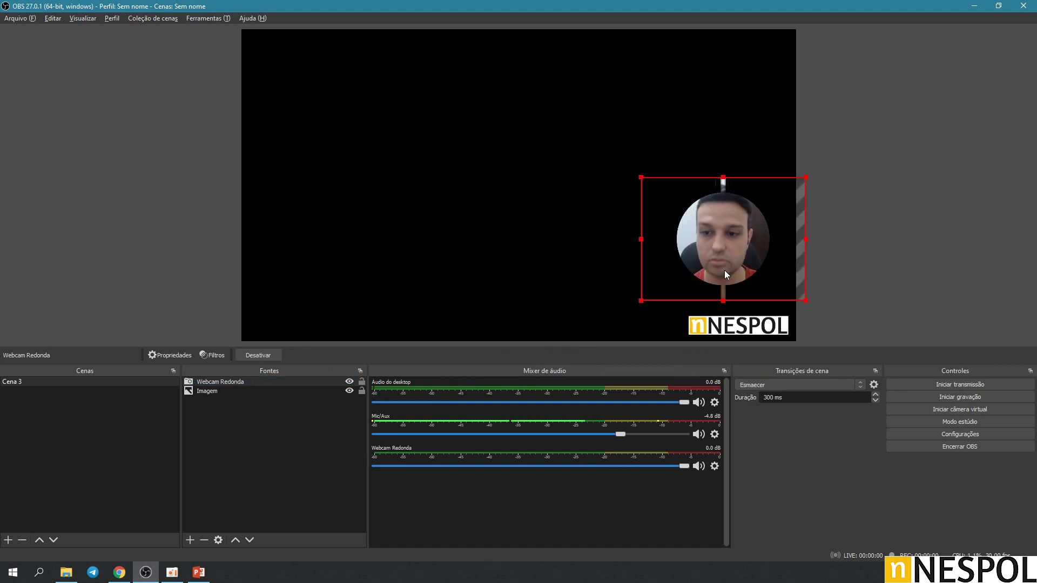
# Step: Add a "Recortar/Preencher" effect filter named "Tamanho do Circulo" to the Webcam Redonda source
pyautogui.rightClick(709, 230)
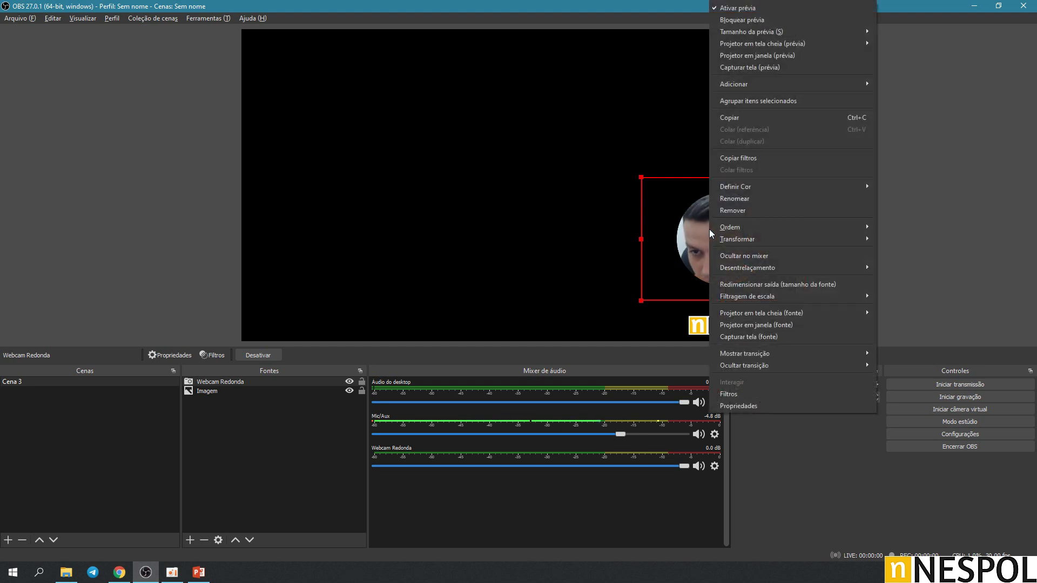
pyautogui.click(730, 394)
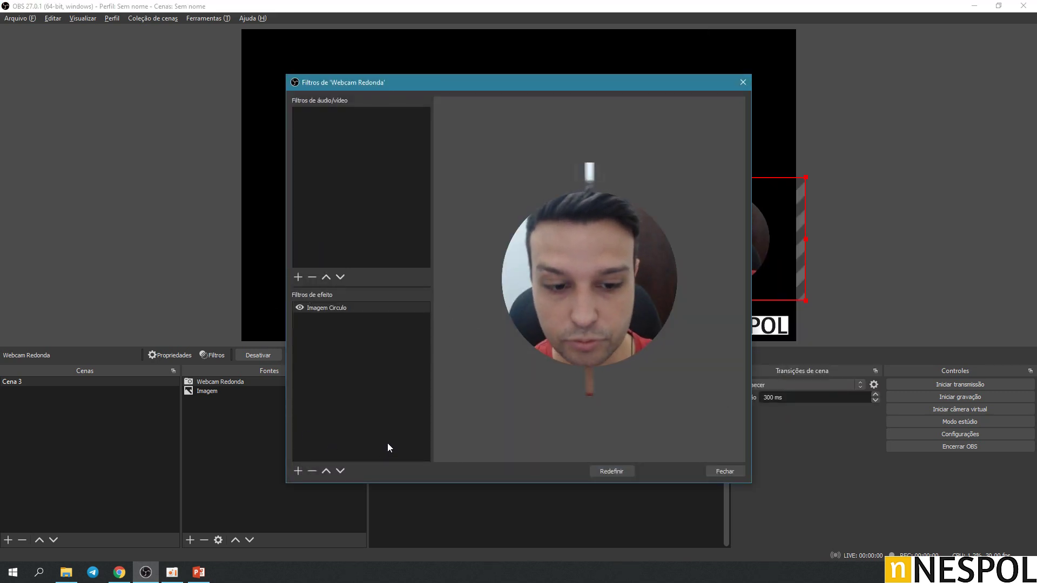
pyautogui.click(295, 470)
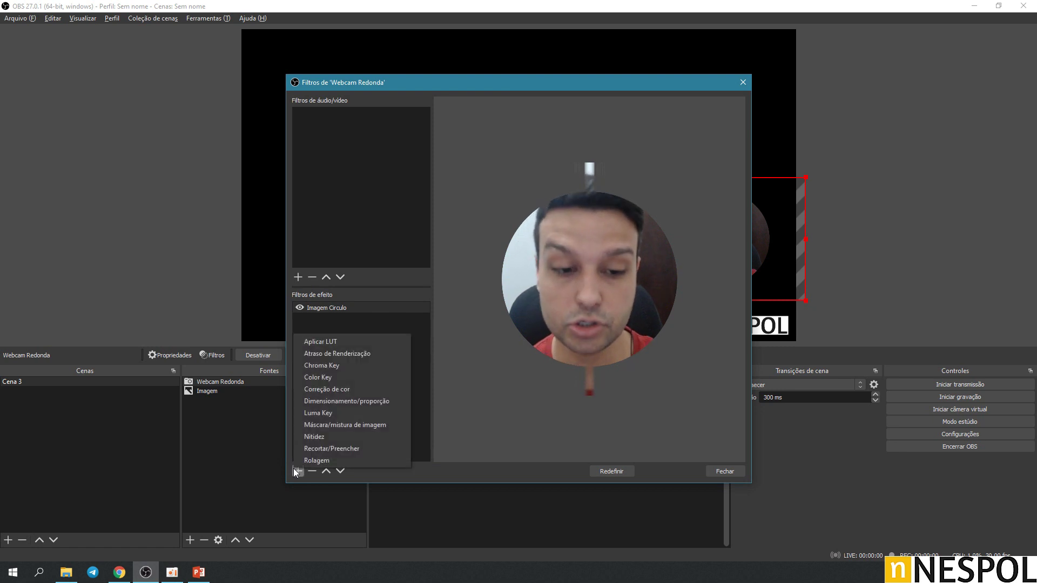
pyautogui.click(338, 449)
pyautogui.write('Tamanho da')
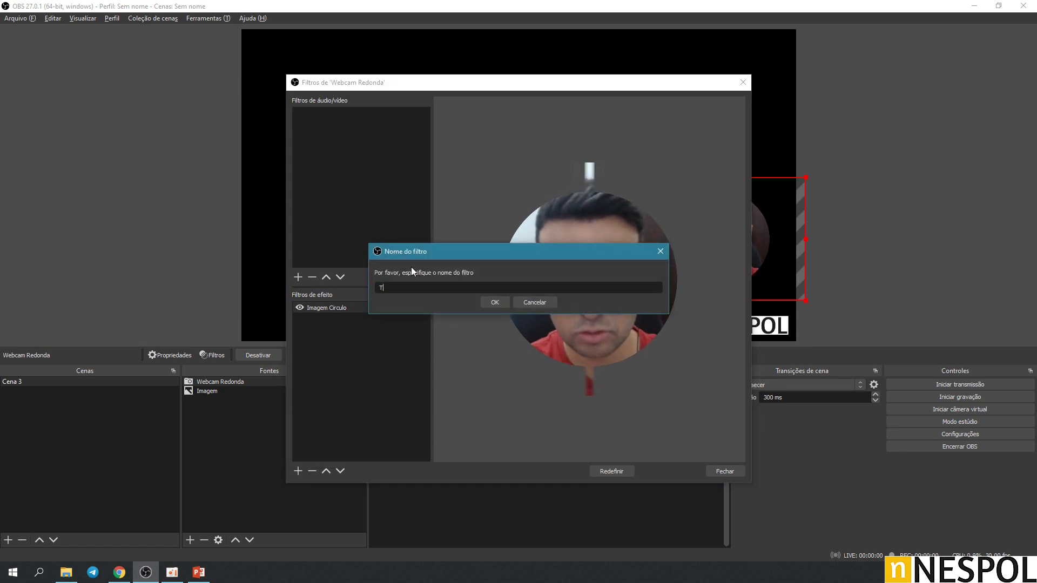
pyautogui.press('BackSpace')
pyautogui.press('BackSpace')
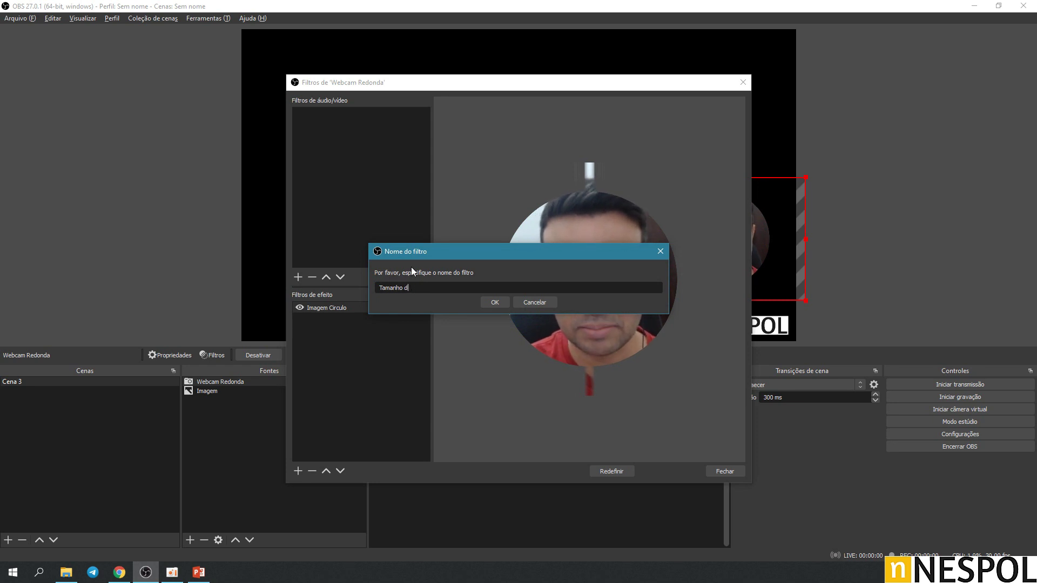
pyautogui.write('o Circulo')
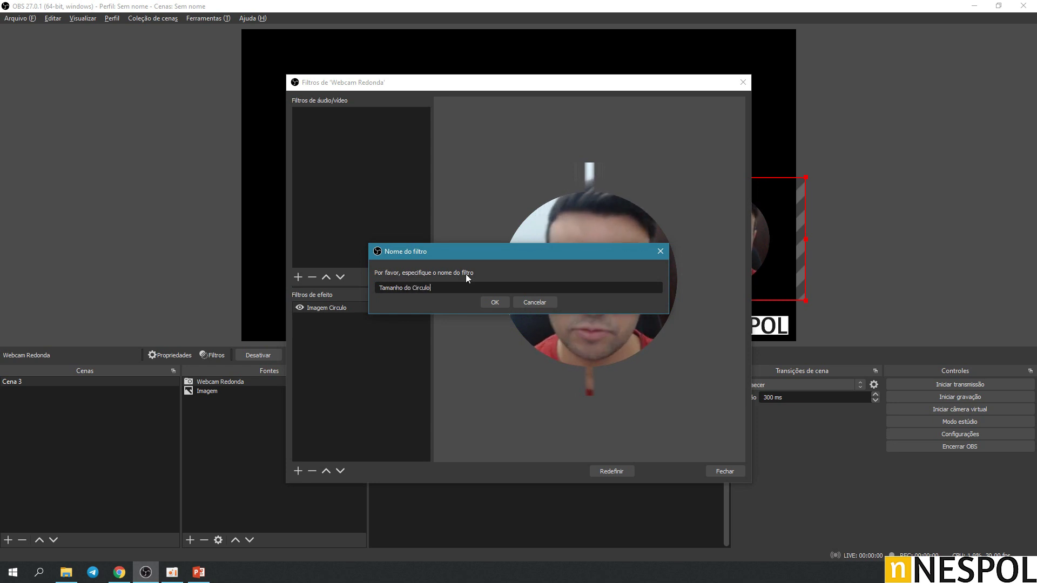
pyautogui.click(496, 302)
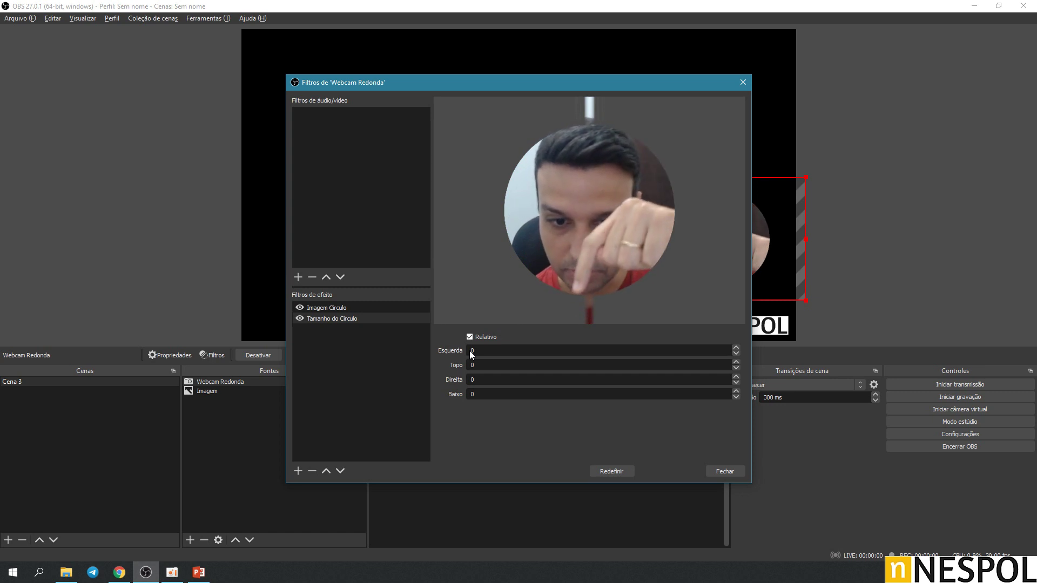
# Step: Set the crop filter's top and bottom values to 60 each
pyautogui.doubleClick(488, 365)
pyautogui.write('50')
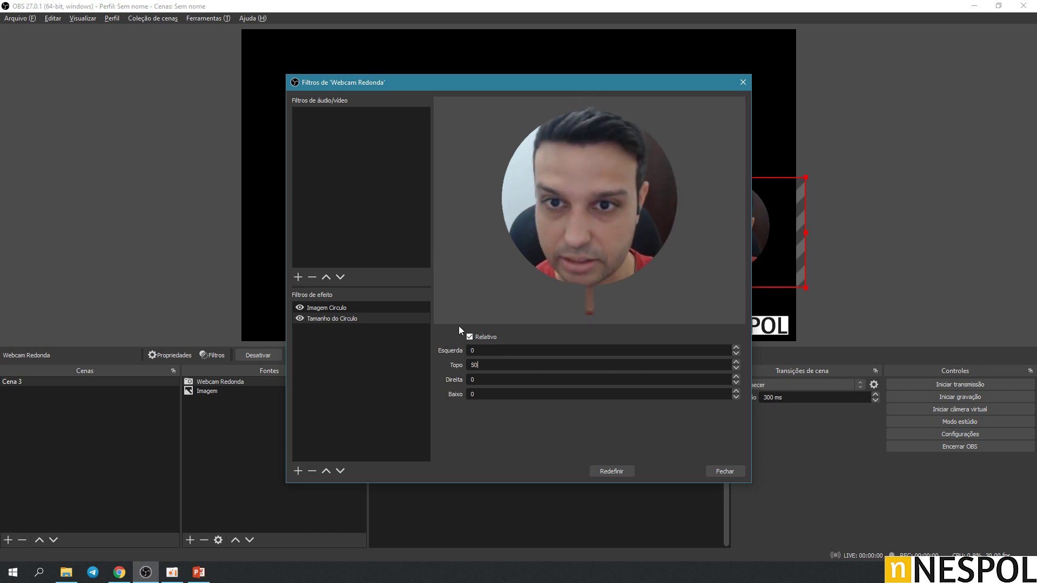
pyautogui.press('BackSpace')
pyautogui.press('BackSpace')
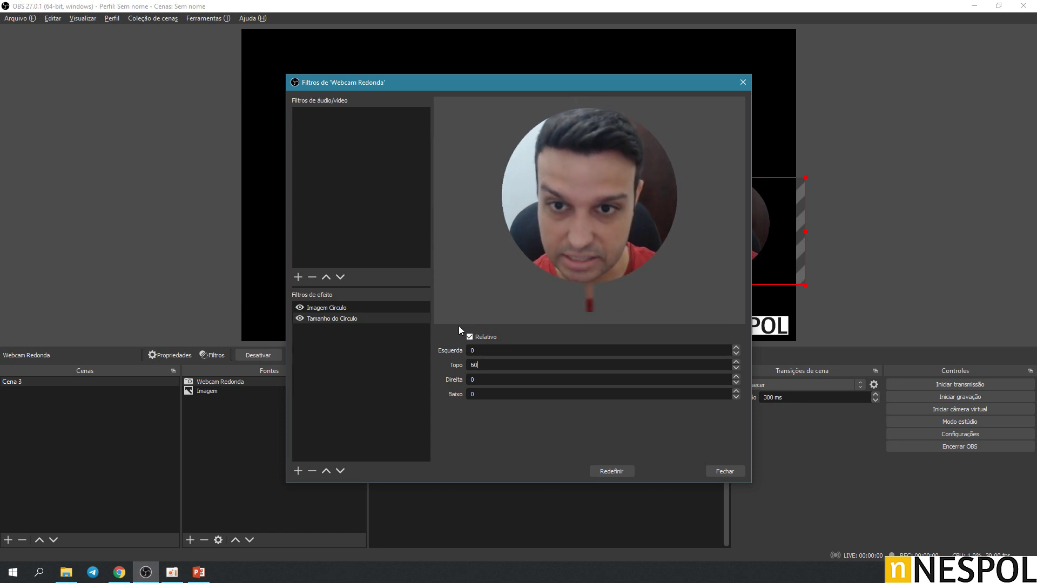
pyautogui.write('60')
pyautogui.press('Tab')
pyautogui.press('Tab')
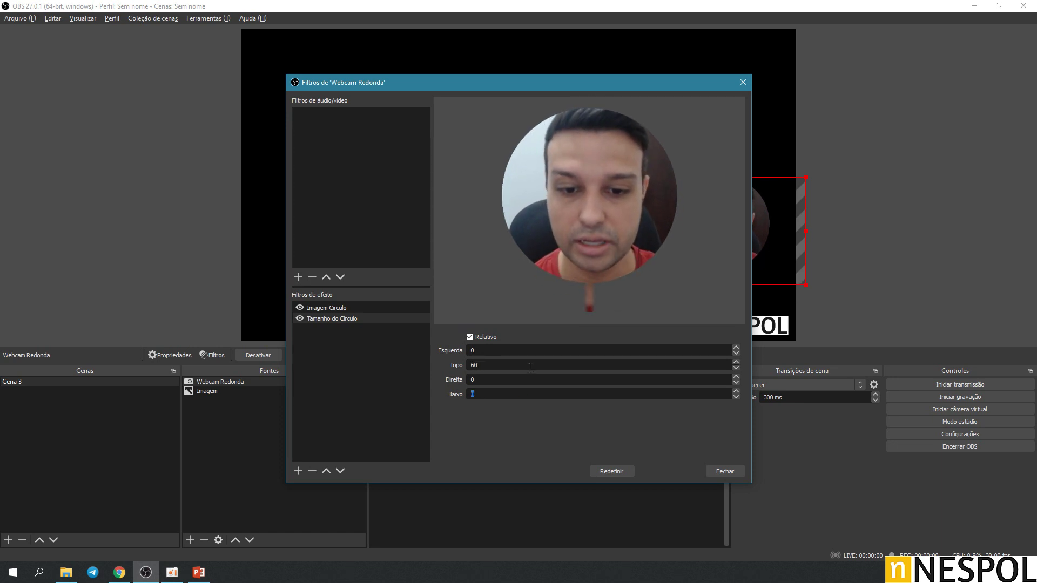
pyautogui.write('60')
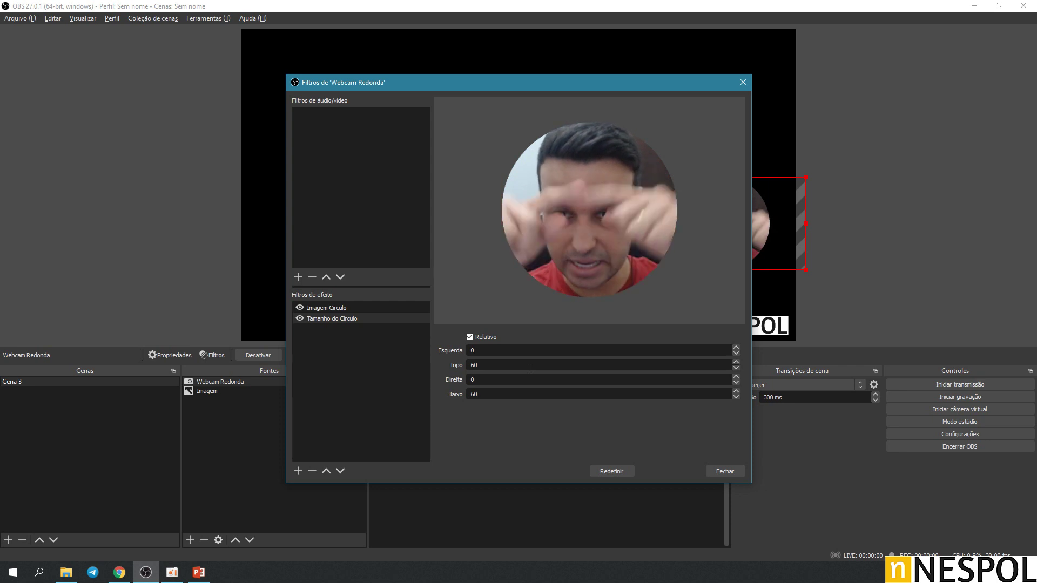
# Step: Close the filters, enlarge the round webcam on the canvas and place it just above the NESPOL logo
pyautogui.click(723, 472)
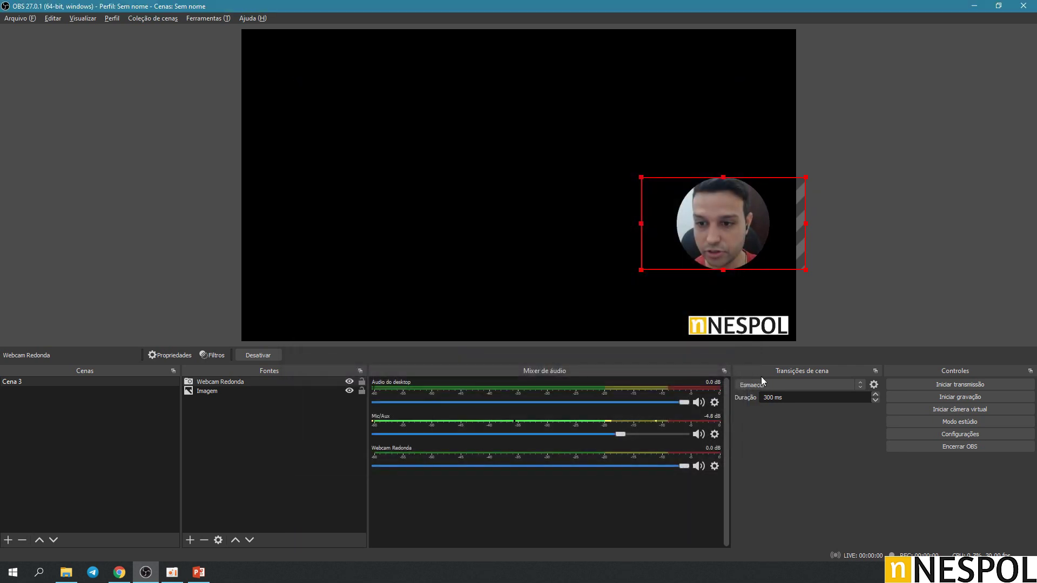
pyautogui.moveTo(641, 177); pyautogui.dragTo(521, 109)
pyautogui.moveTo(736, 194); pyautogui.dragTo(759, 215)
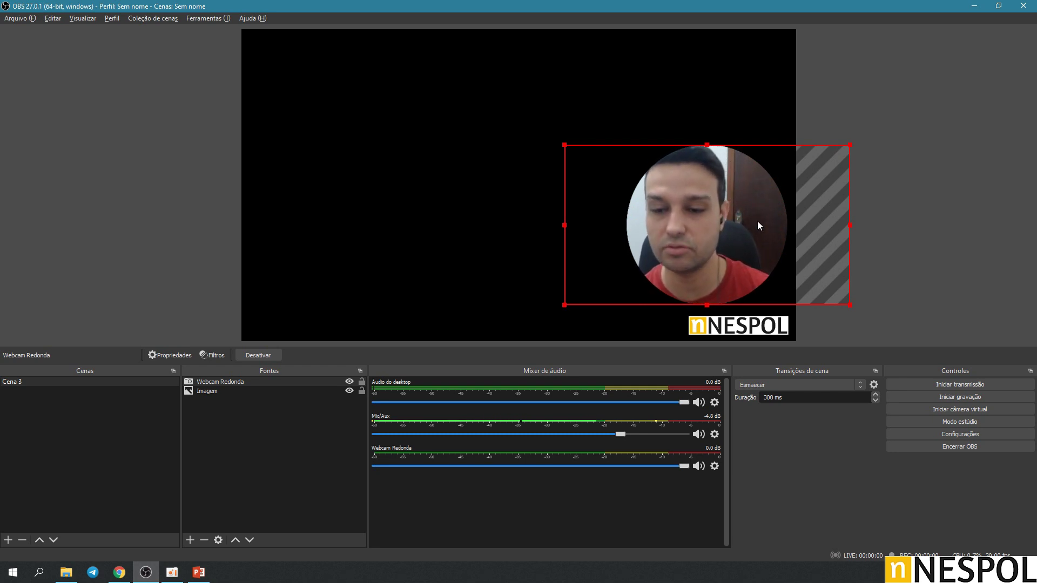
pyautogui.moveTo(757, 222); pyautogui.dragTo(766, 225)
pyautogui.moveTo(572, 230); pyautogui.dragTo(756, 268)
pyautogui.moveTo(815, 204); pyautogui.dragTo(876, 167)
pyautogui.moveTo(768, 213); pyautogui.dragTo(741, 219)
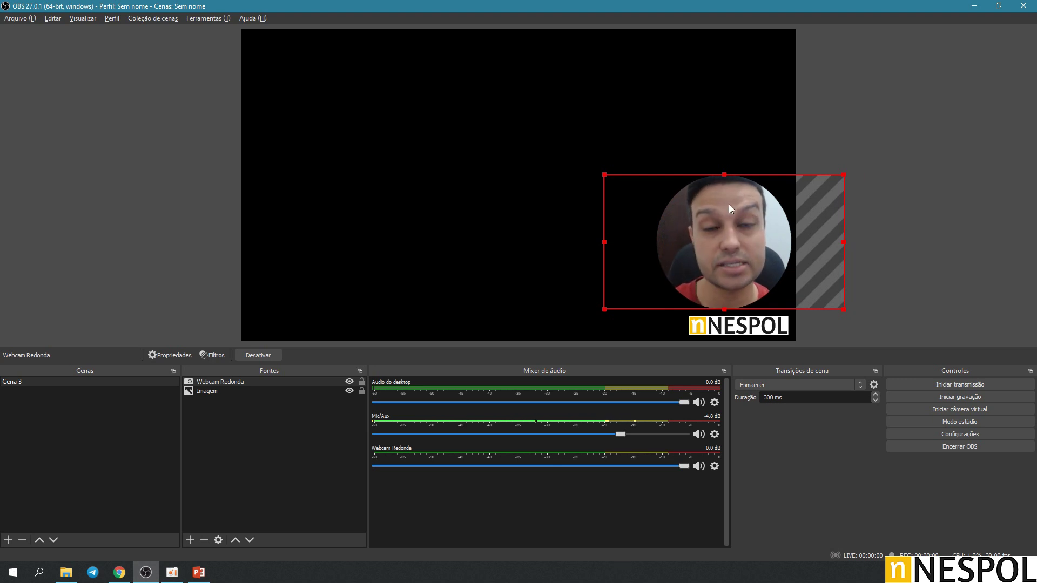
# Step: Try triangulo.png and then coracao.png from the desktop as the mask image of the webcam's Imagem Circulo filter
pyautogui.rightClick(727, 213)
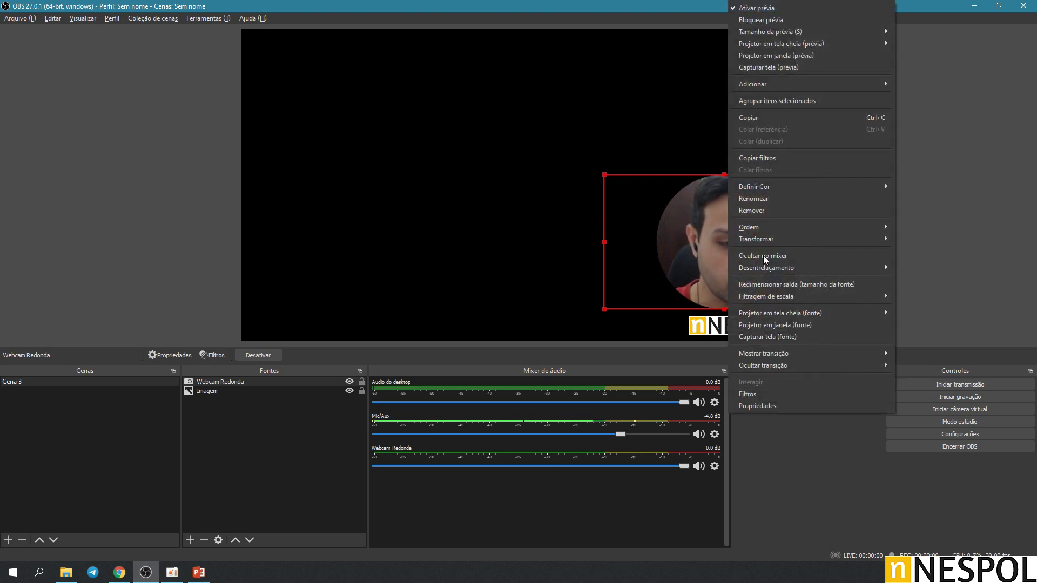
pyautogui.click(786, 390)
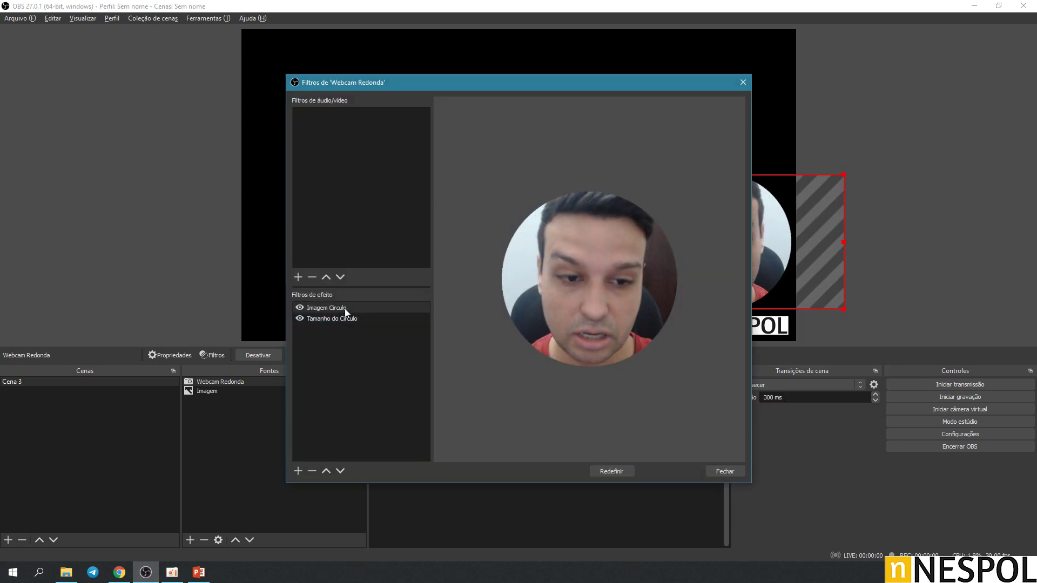
pyautogui.click(345, 308)
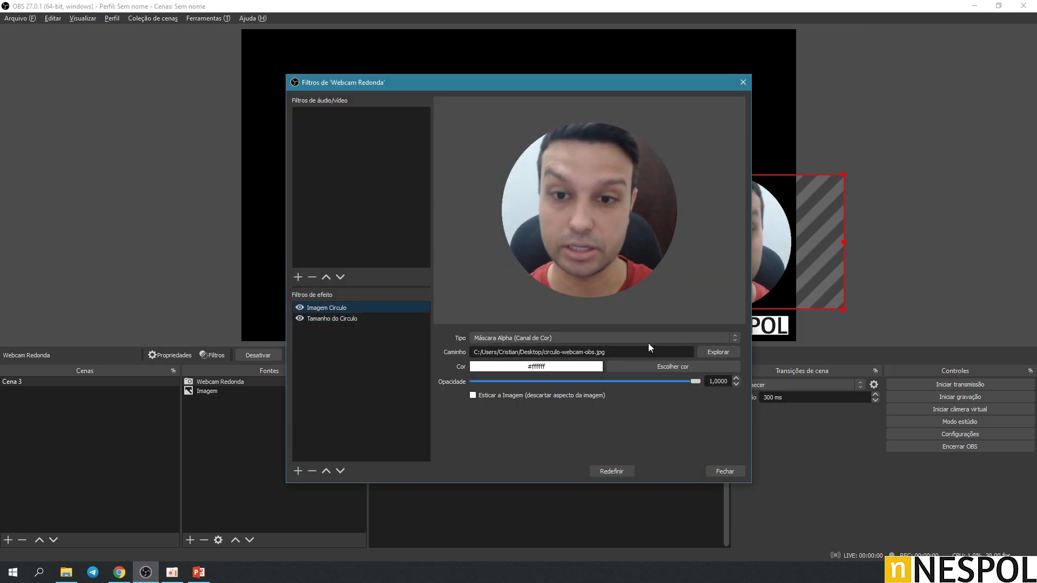
pyautogui.click(705, 352)
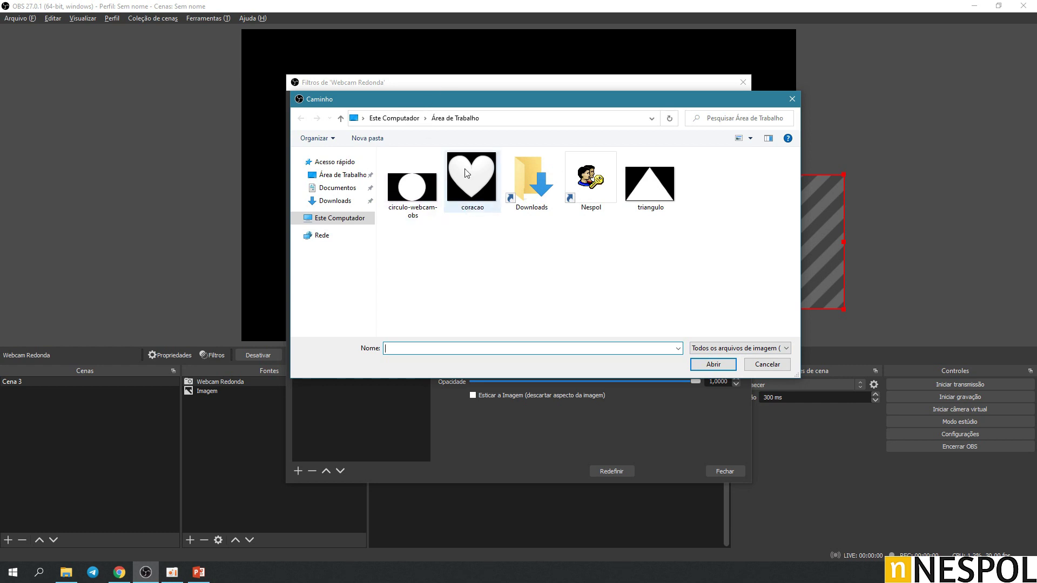
pyautogui.doubleClick(660, 203)
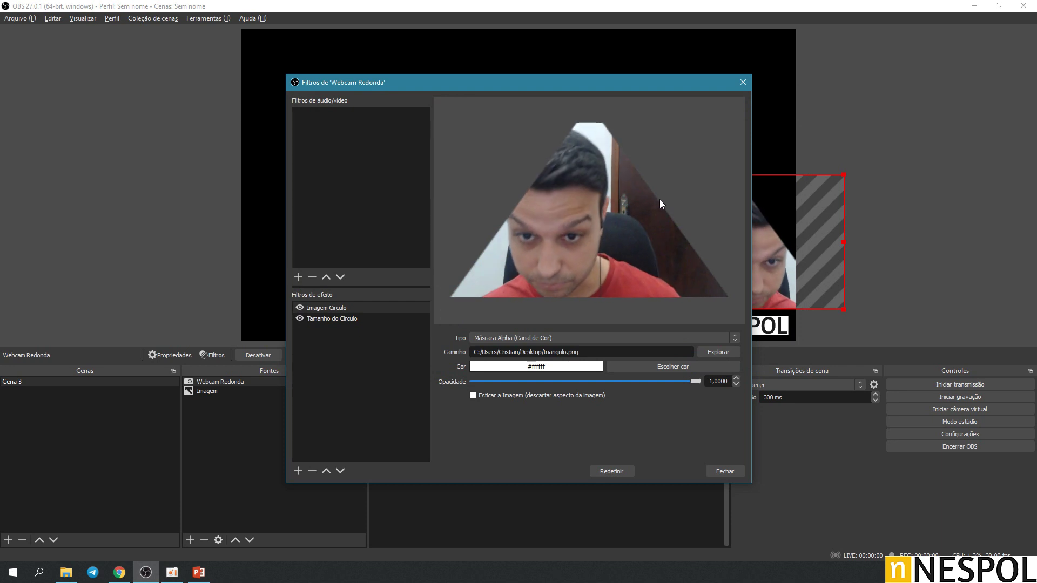
pyautogui.click(702, 352)
pyautogui.doubleClick(474, 181)
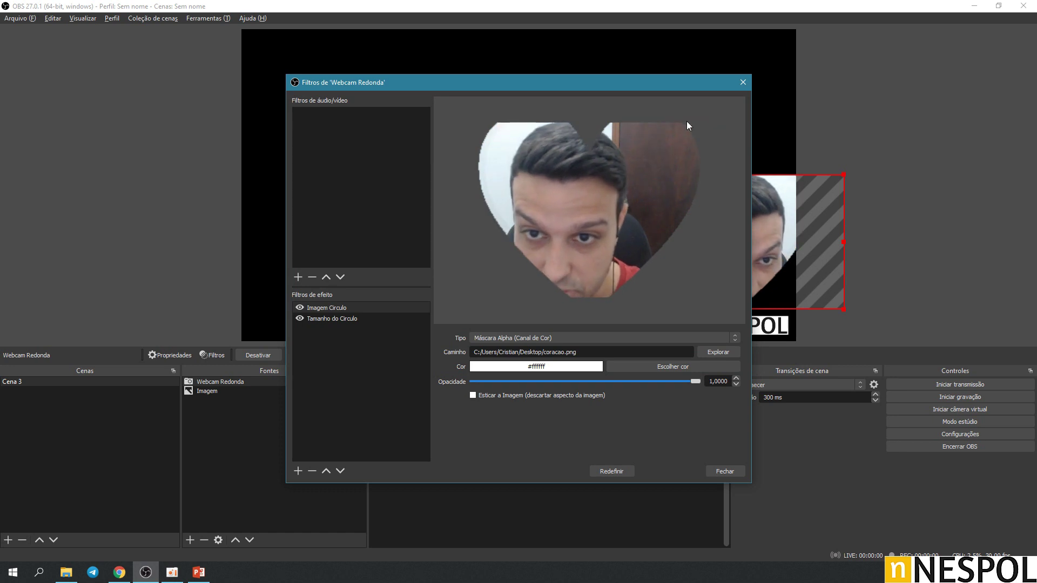
# Step: Set the top and bottom values of the Tamanho do Circulo crop filter to 0
pyautogui.click(335, 318)
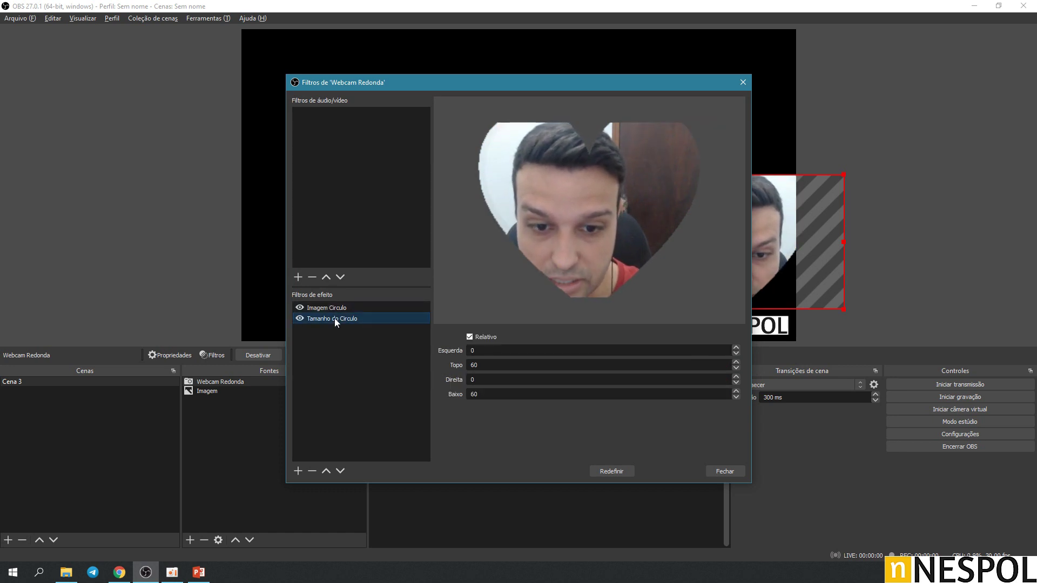
pyautogui.doubleClick(474, 365)
pyautogui.write('0')
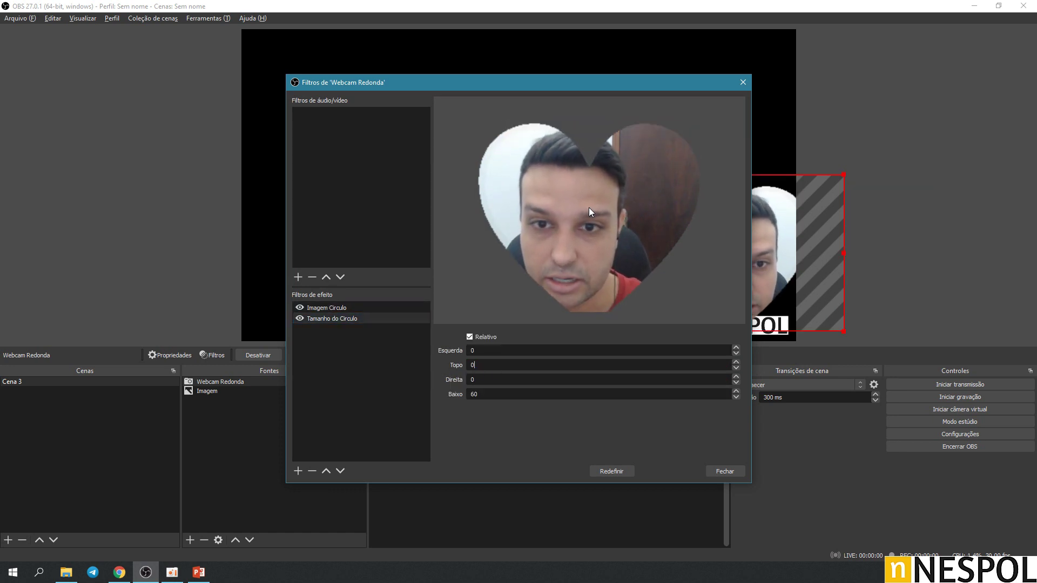
pyautogui.doubleClick(473, 395)
pyautogui.write('0')
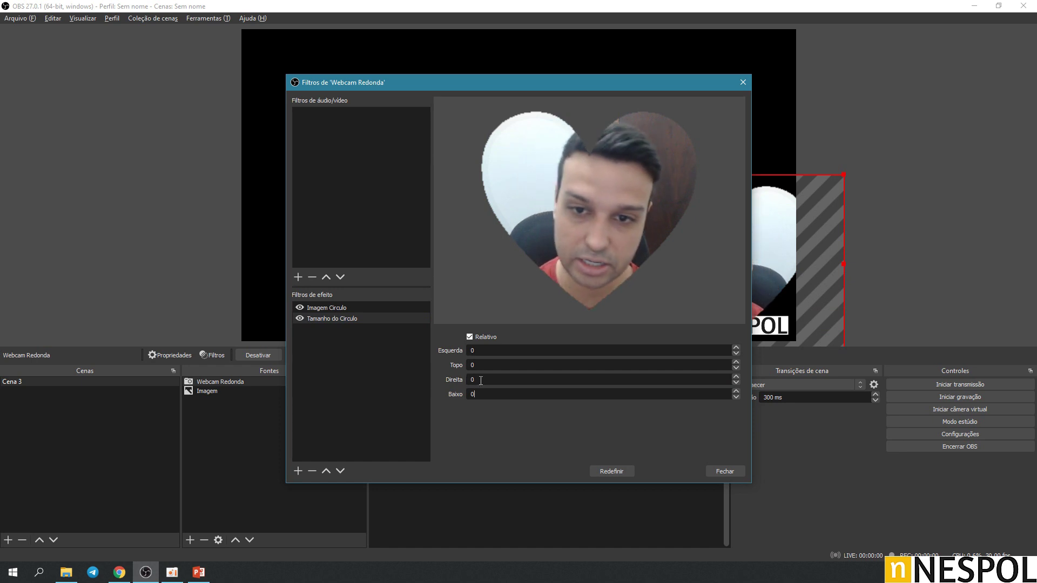
# Step: Set the crop filter's top and bottom values to 60 and reload circulo-webcam-obs.jpg as the Imagem Circulo mask
pyautogui.doubleClick(500, 395)
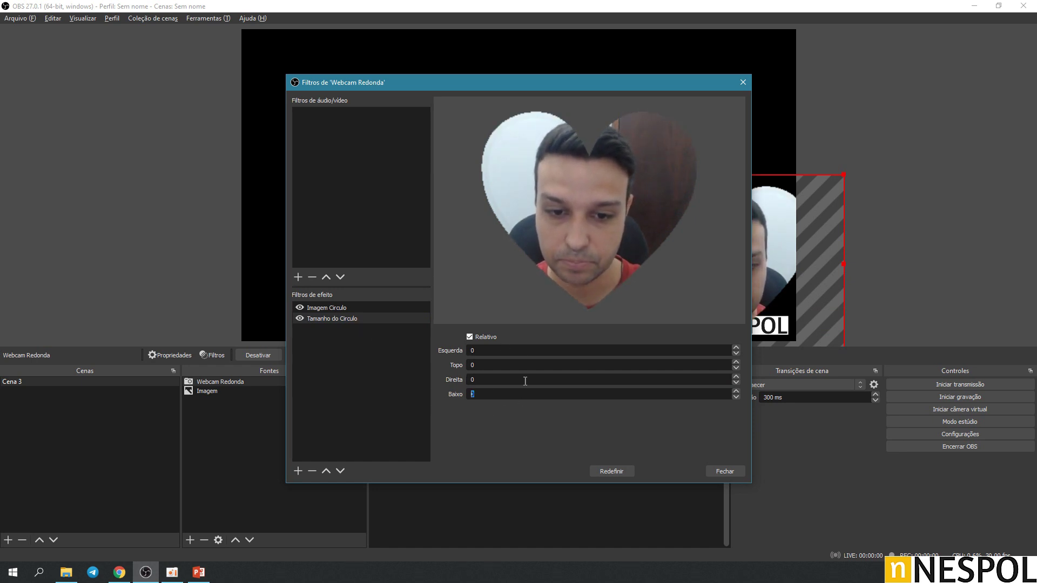
pyautogui.write('60')
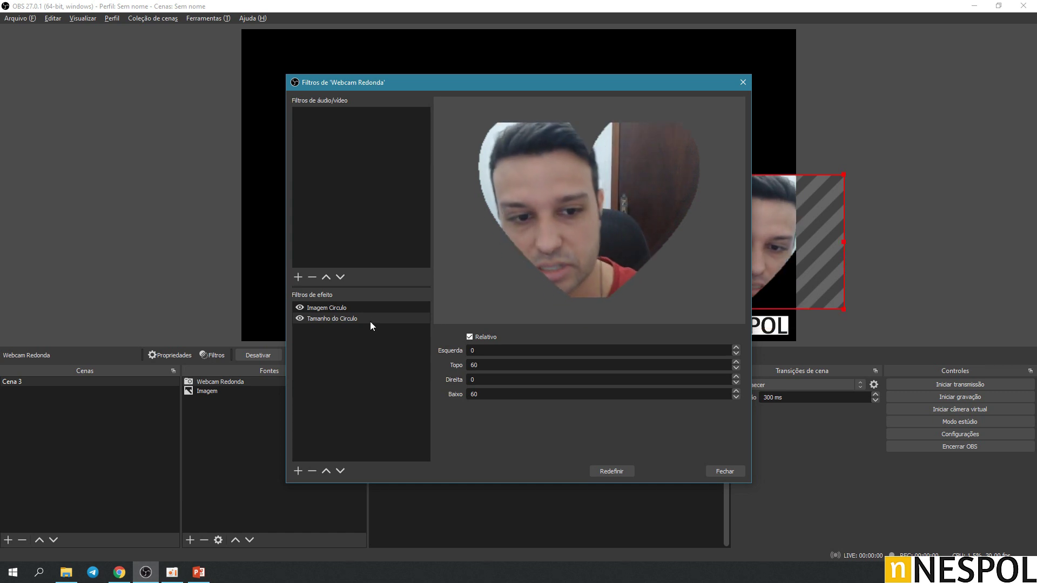
pyautogui.click(361, 308)
pyautogui.click(723, 353)
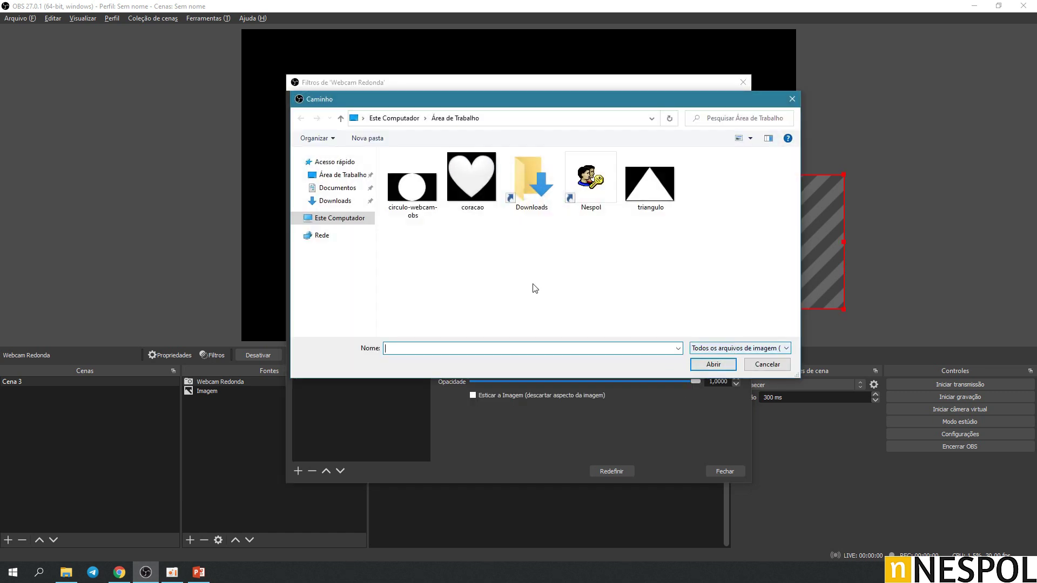
pyautogui.click(413, 192)
pyautogui.doubleClick(414, 191)
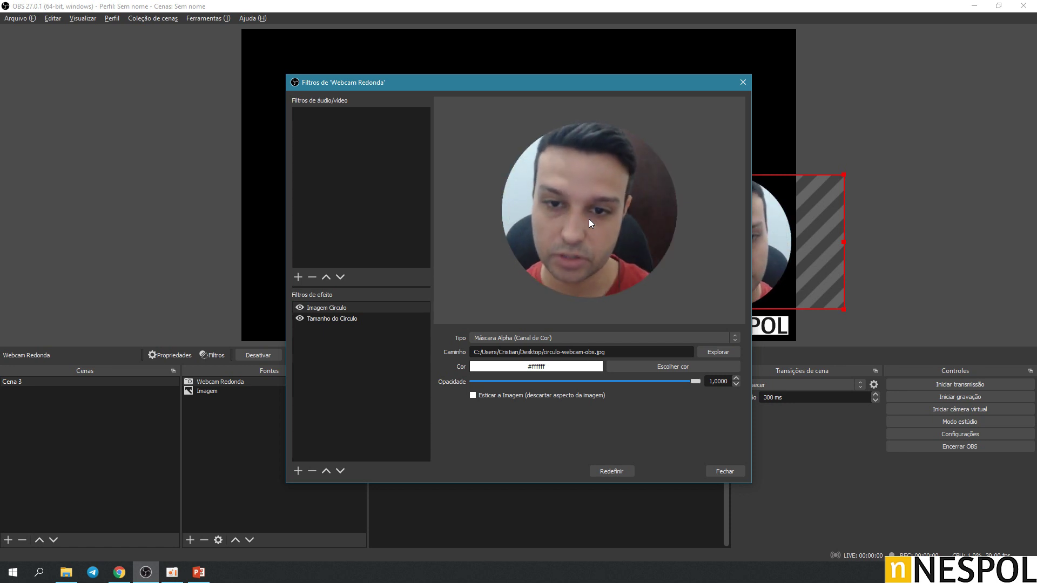
pyautogui.click(713, 471)
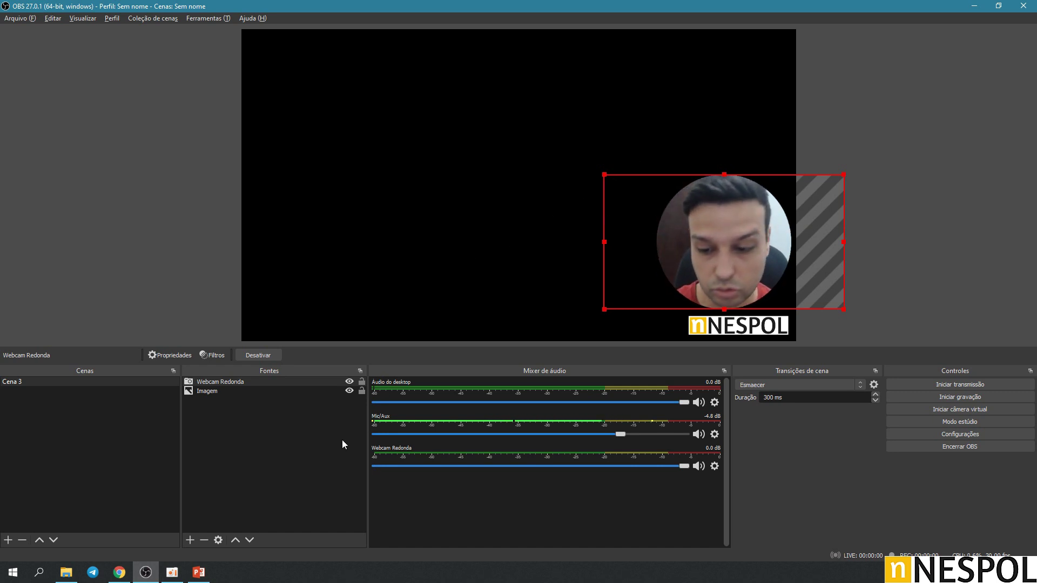
# Step: Add a window capture source (Captura de janela) named "Tela do Powerpoint" to the scene
pyautogui.click(190, 540)
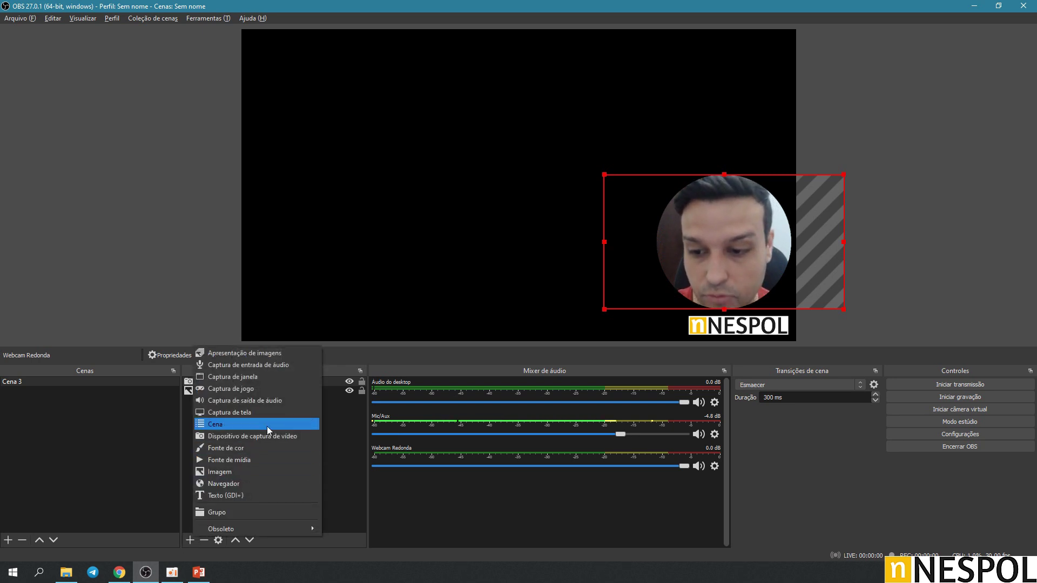
pyautogui.click(313, 377)
pyautogui.write('T')
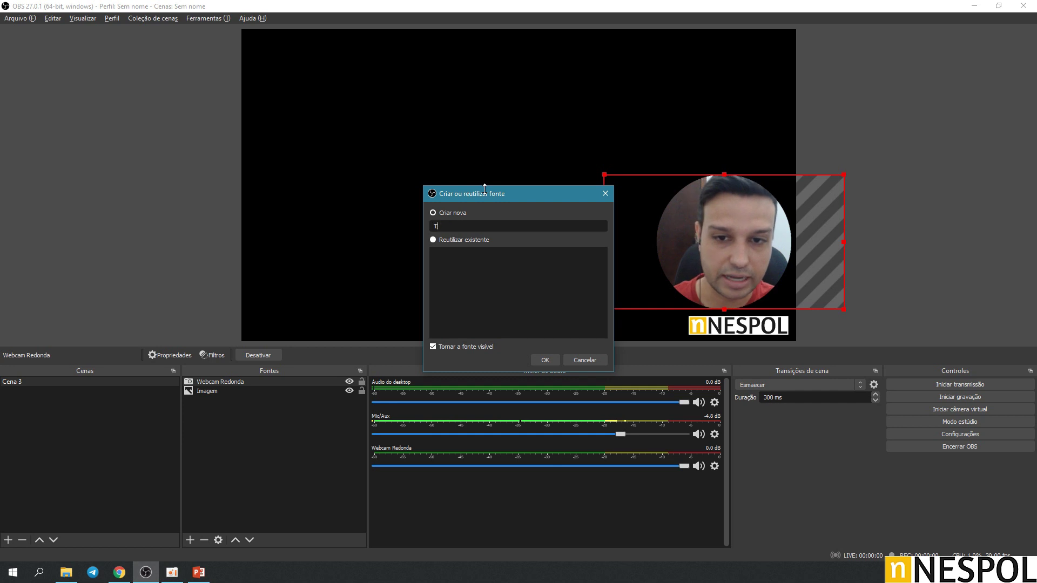
pyautogui.write('ela do Powerpoint')
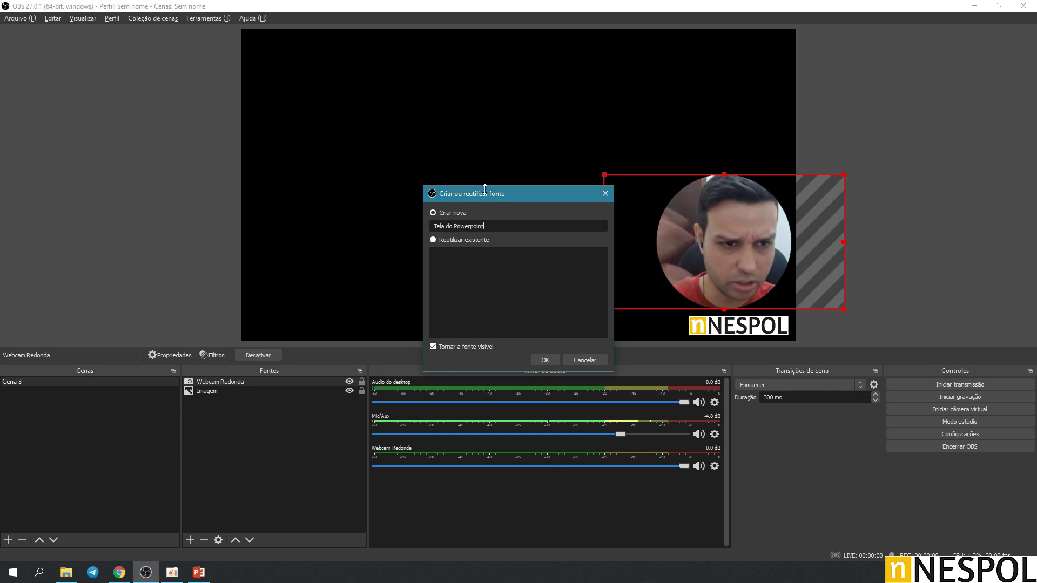
pyautogui.click(543, 358)
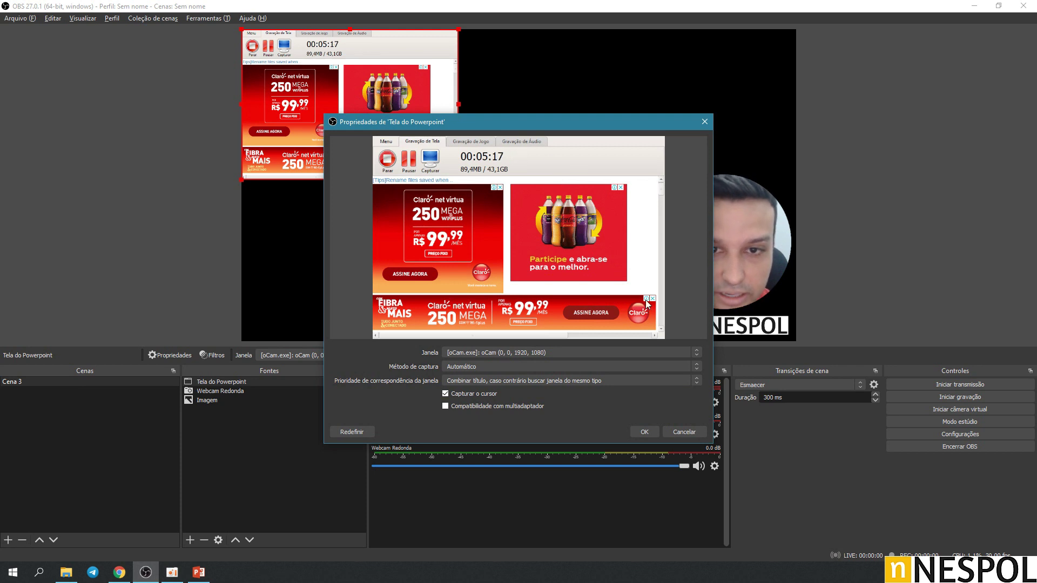
# Step: Set the Tela do Powerpoint source to capture the "[POWERPNT.EXE]: Apresentação1 - PowerPoint" window and accept its properties
pyautogui.click(526, 354)
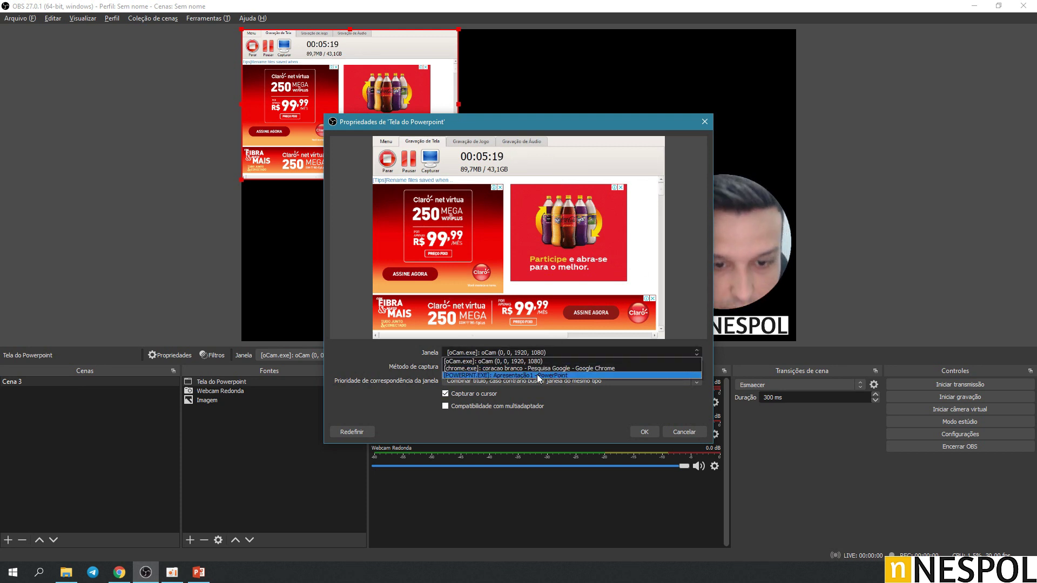
pyautogui.click(537, 375)
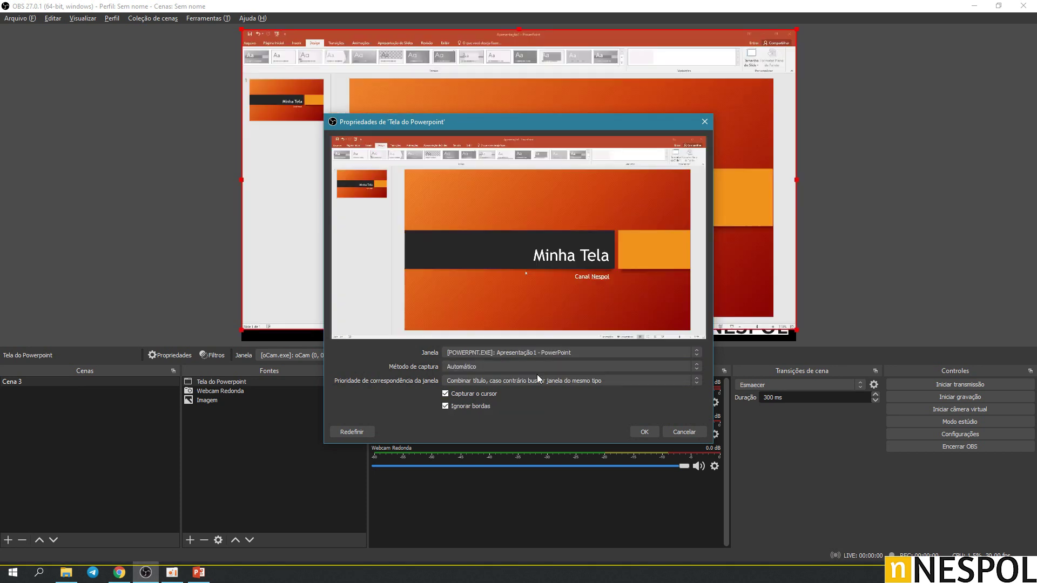
pyautogui.click(644, 432)
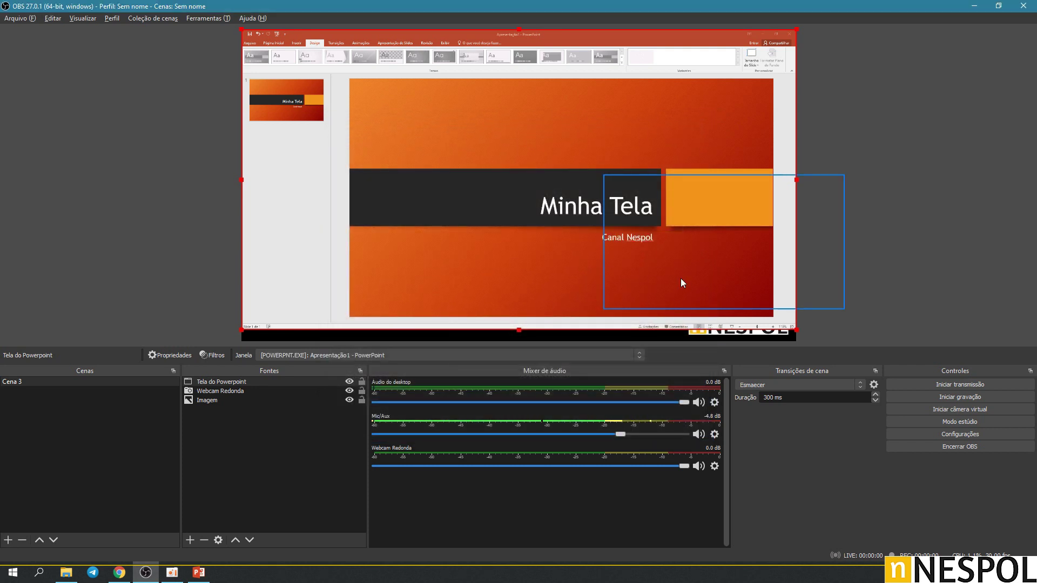
# Step: Move the Tela do Powerpoint source down two levels in the order, beneath Webcam Redonda and Imagem
pyautogui.rightClick(451, 143)
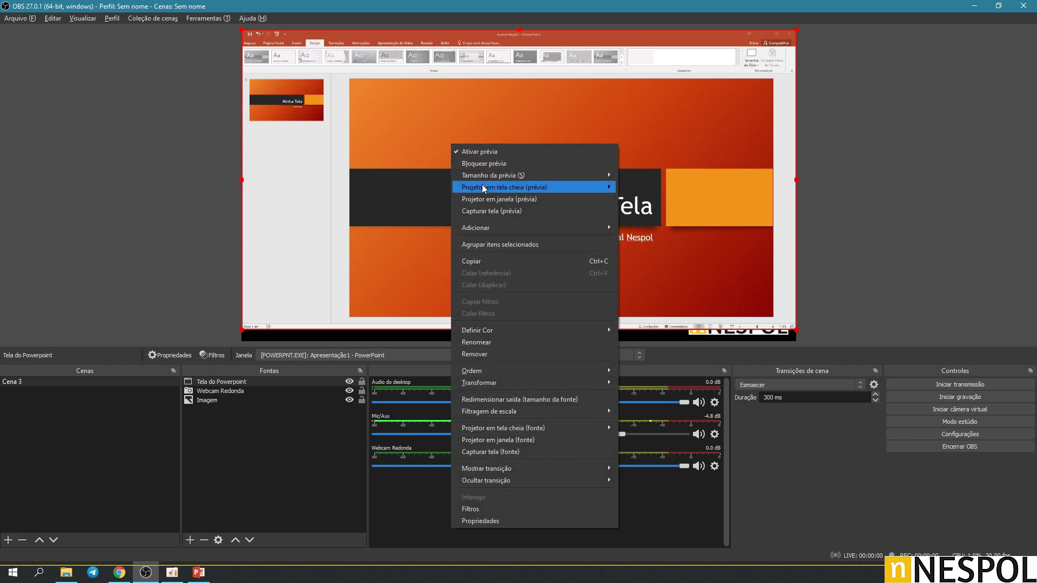
pyautogui.moveTo(548, 370)
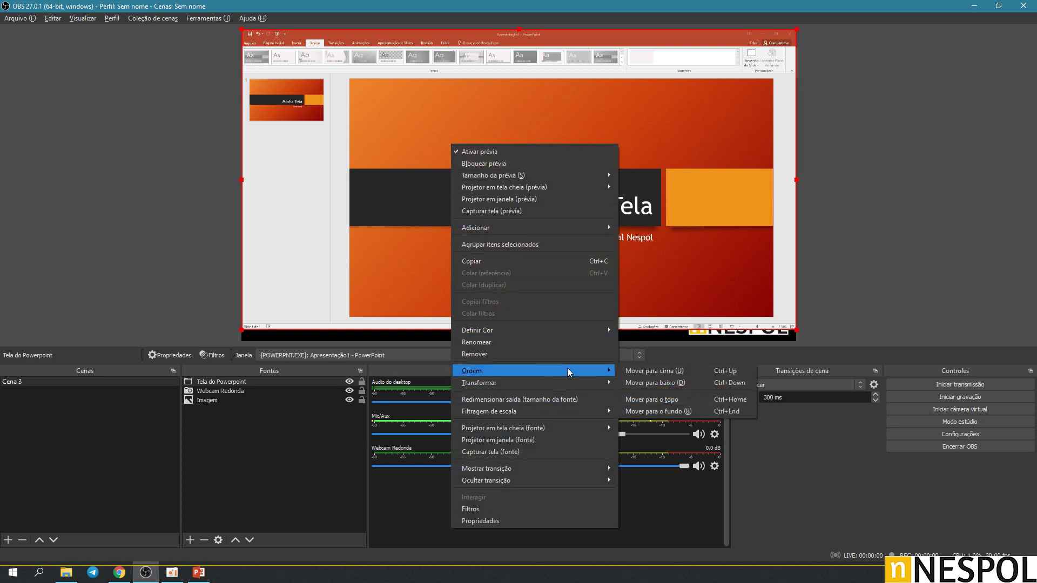
pyautogui.click(659, 381)
pyautogui.rightClick(454, 197)
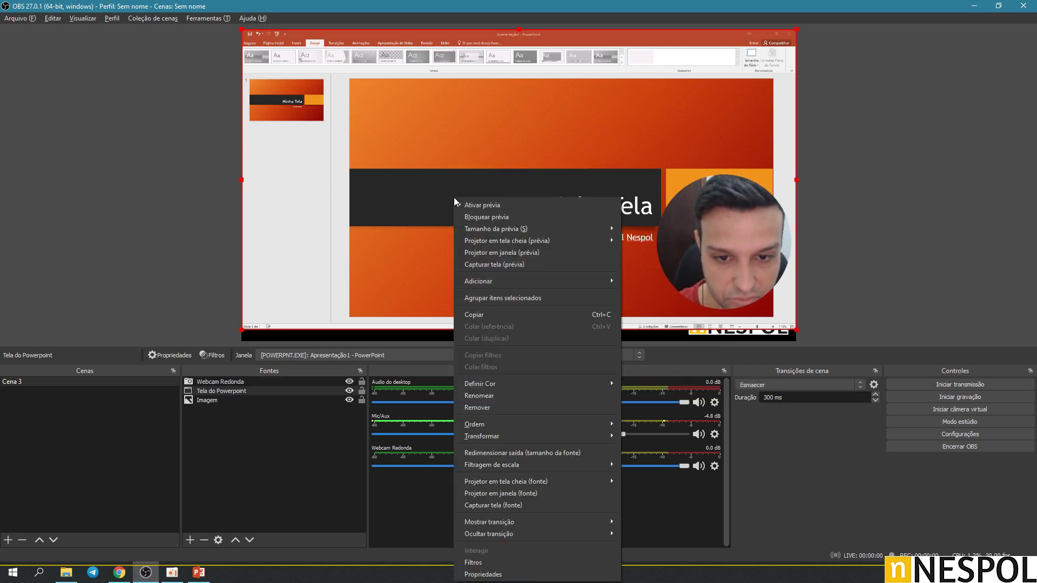
pyautogui.moveTo(553, 423)
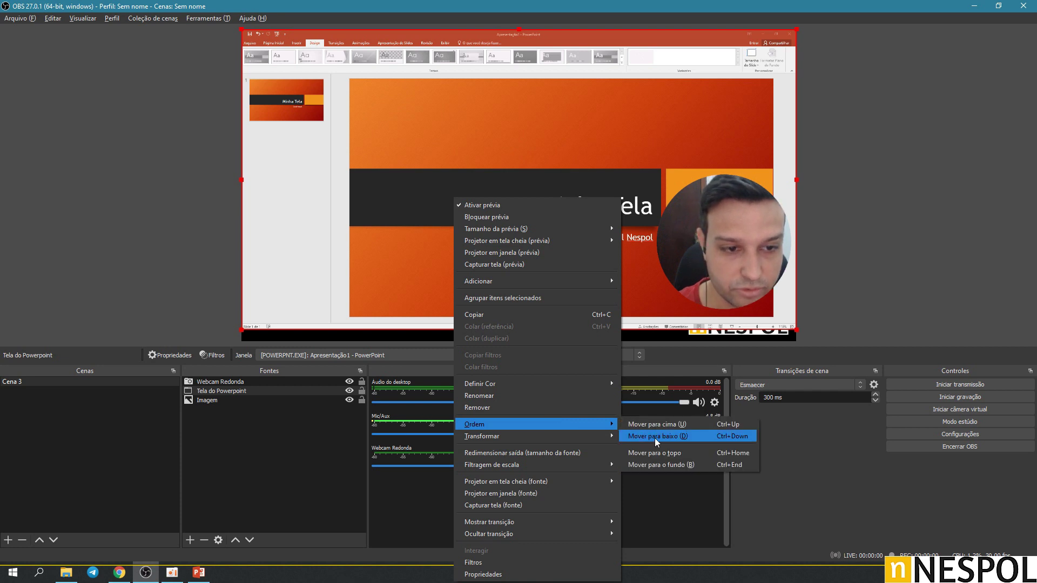
pyautogui.click(654, 439)
# Step: Enlarge the NESPOL logo into the canvas's bottom-right corner and shift the round webcam slightly left above it
pyautogui.moveTo(743, 335); pyautogui.dragTo(718, 335)
pyautogui.moveTo(663, 316); pyautogui.dragTo(650, 315)
pyautogui.moveTo(737, 256); pyautogui.dragTo(724, 260)
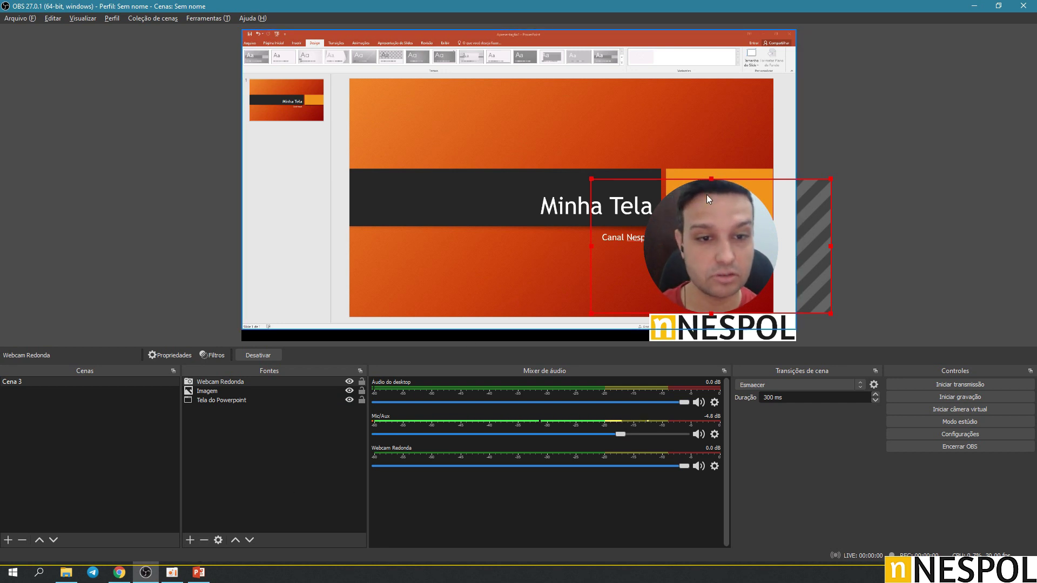
# Step: Enlarge the round webcam on the left half of the canvas and place the NESPOL logo directly beneath it
pyautogui.moveTo(690, 228); pyautogui.dragTo(369, 226)
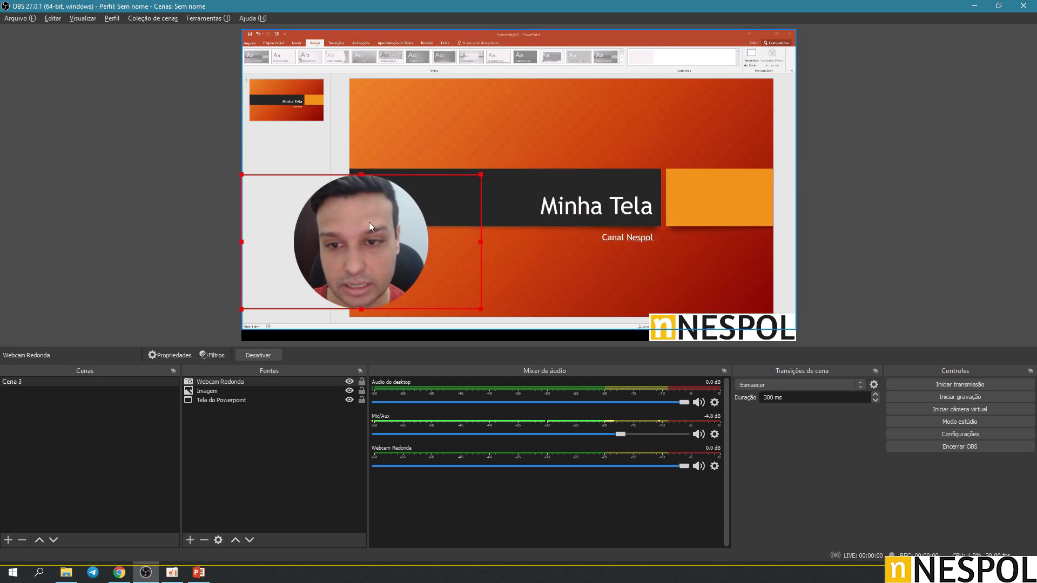
pyautogui.click(479, 174)
pyautogui.click(451, 207)
pyautogui.moveTo(480, 175); pyautogui.dragTo(615, 88)
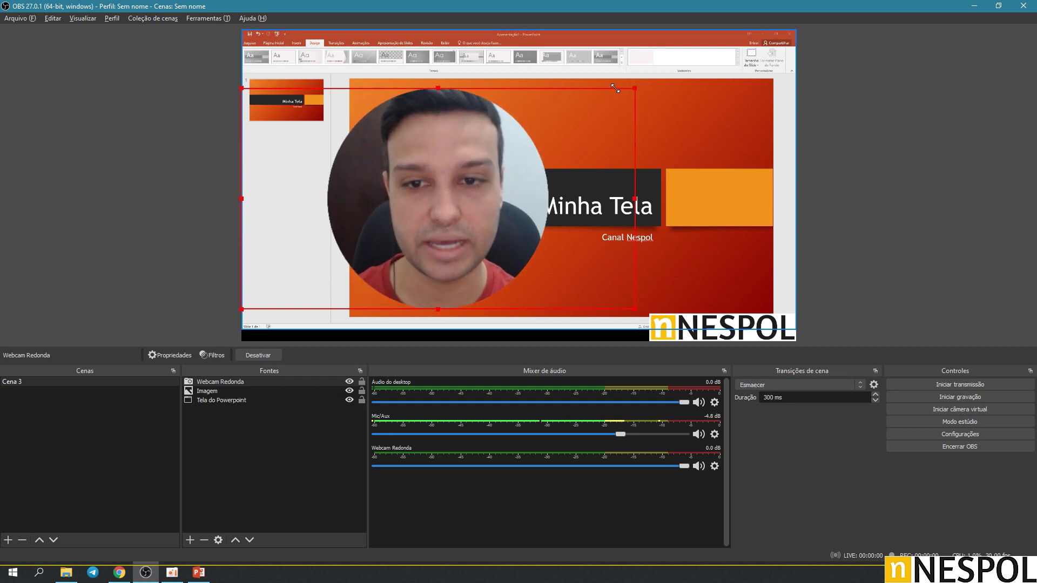
pyautogui.moveTo(521, 147); pyautogui.dragTo(538, 117)
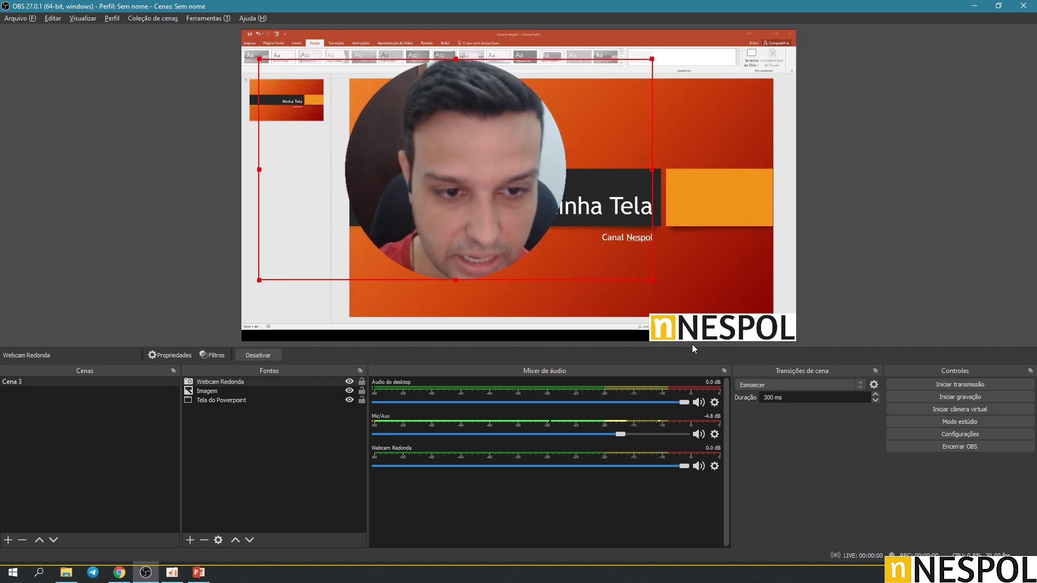
pyautogui.moveTo(712, 328); pyautogui.dragTo(442, 304)
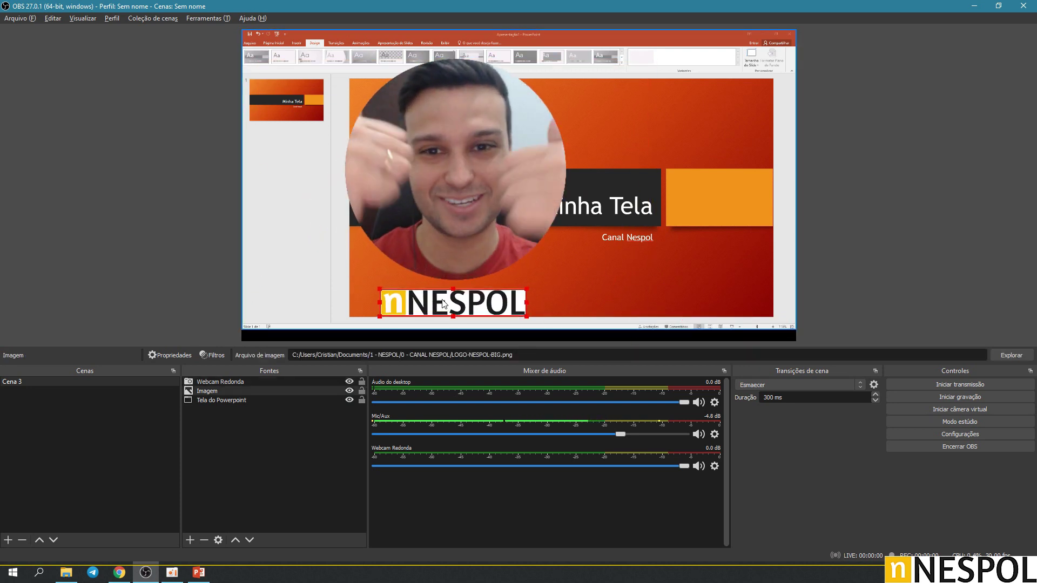